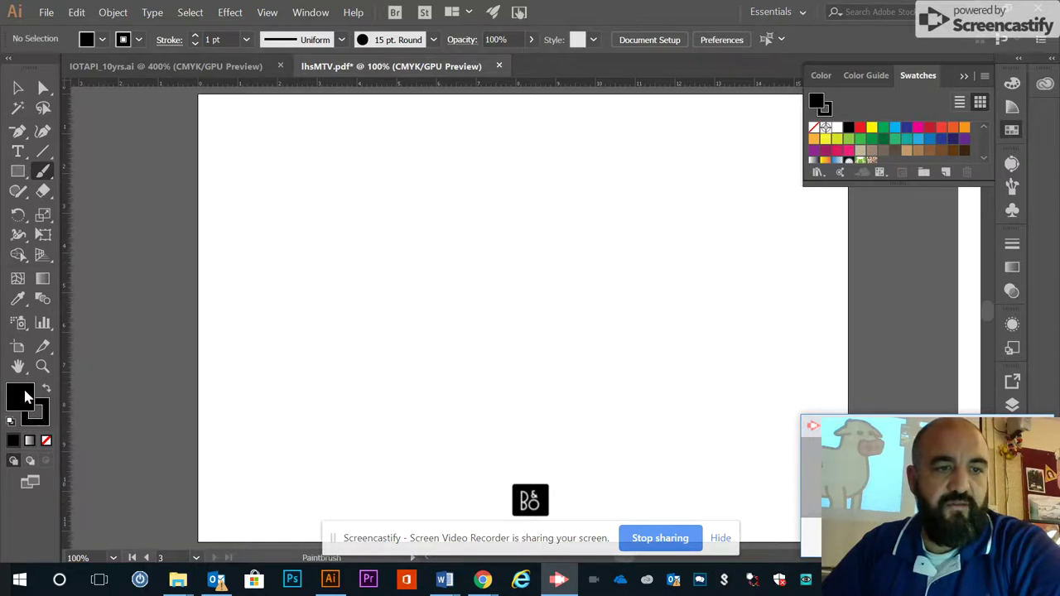
# Step: Set the fill to none, leaving a 1 pt black stroke for new lines
pyautogui.click(47, 440)
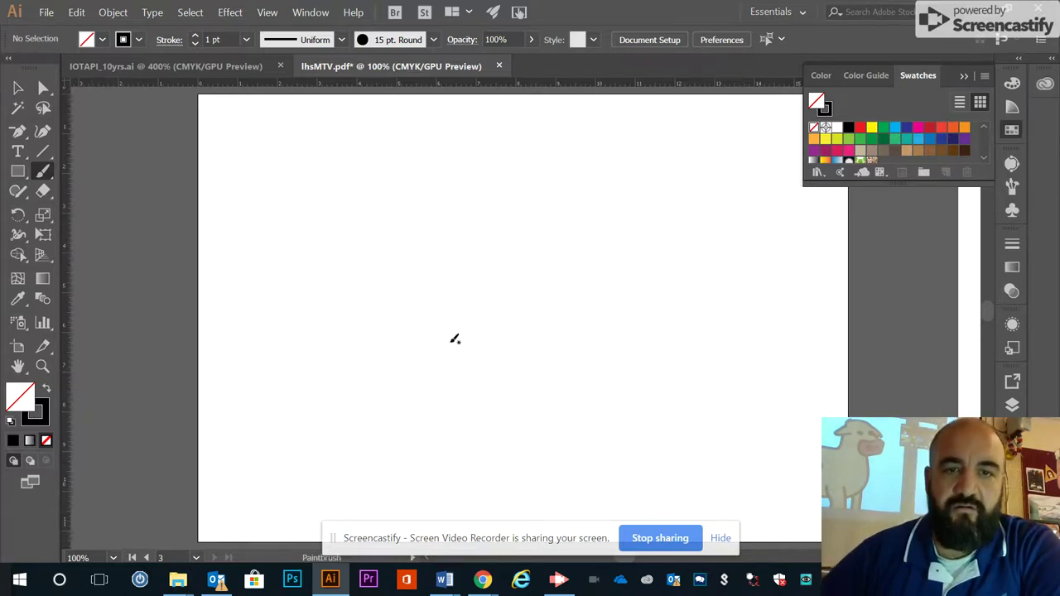
# Step: Paint the crossing upper and lower eyelid curves and the two curved side strokes
pyautogui.moveTo(292, 303)
pyautogui.mouseDown()
pyautogui.moveTo(536, 213)
pyautogui.moveTo(609, 233)
pyautogui.moveTo(750, 309)
pyautogui.mouseUp()
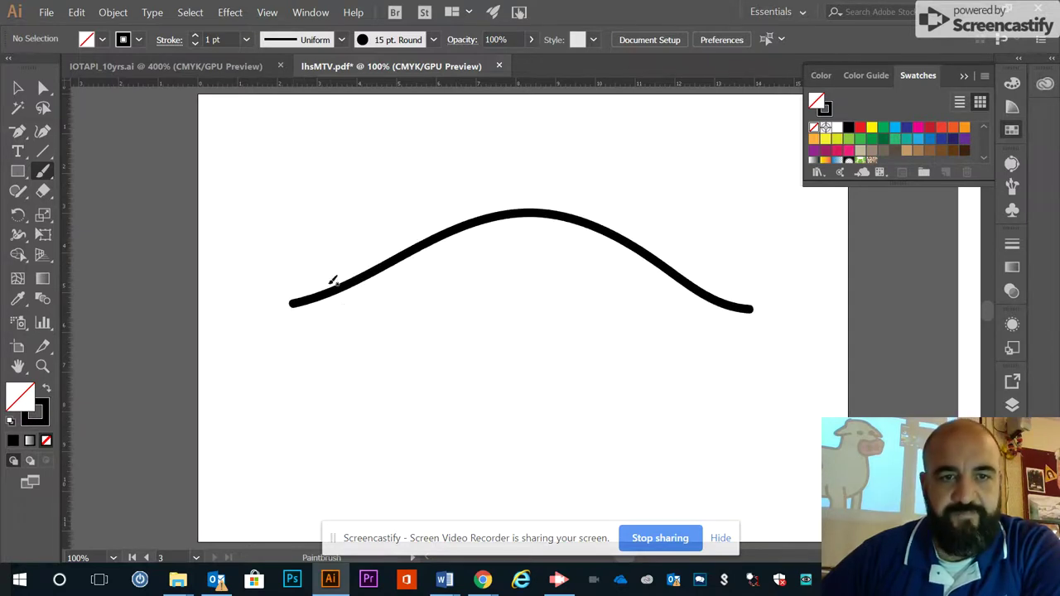
pyautogui.moveTo(327, 278)
pyautogui.mouseDown()
pyautogui.moveTo(403, 318)
pyautogui.moveTo(545, 331)
pyautogui.moveTo(667, 303)
pyautogui.moveTo(731, 262)
pyautogui.mouseUp()
pyautogui.moveTo(422, 227)
pyautogui.mouseDown()
pyautogui.moveTo(395, 282)
pyautogui.moveTo(388, 327)
pyautogui.moveTo(400, 354)
pyautogui.mouseUp()
pyautogui.moveTo(616, 211)
pyautogui.mouseDown()
pyautogui.moveTo(638, 236)
pyautogui.moveTo(657, 345)
pyautogui.mouseUp()
# Step: Add the iris circle and a small pupil in the middle of the eye
pyautogui.moveTo(499, 207)
pyautogui.mouseDown()
pyautogui.moveTo(458, 253)
pyautogui.moveTo(456, 292)
pyautogui.moveTo(482, 323)
pyautogui.moveTo(521, 337)
pyautogui.moveTo(565, 335)
pyautogui.moveTo(604, 268)
pyautogui.moveTo(601, 229)
pyautogui.moveTo(558, 193)
pyautogui.moveTo(495, 213)
pyautogui.mouseUp()
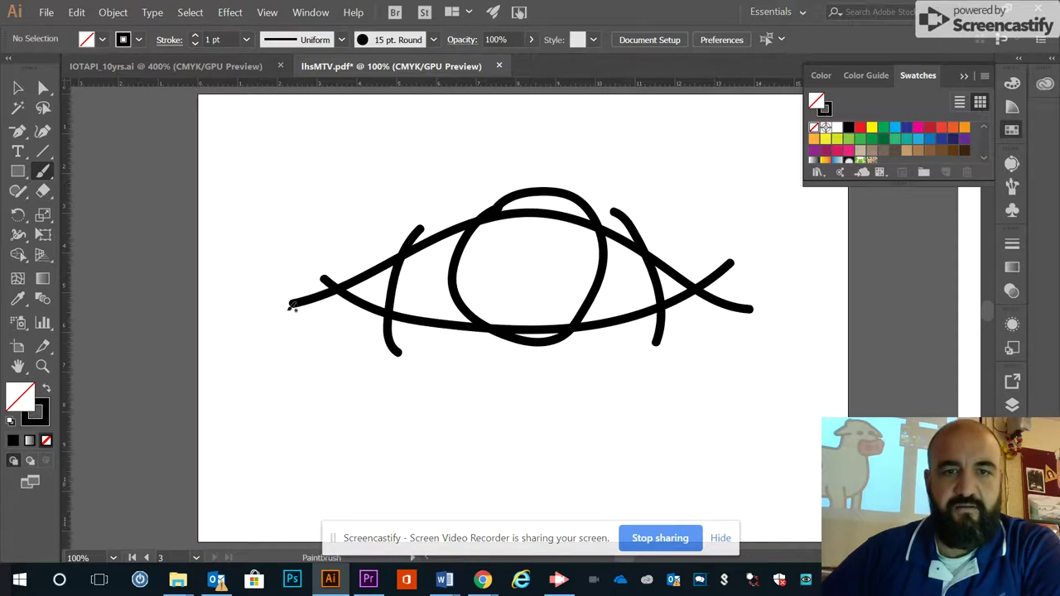
pyautogui.moveTo(545, 249)
pyautogui.mouseDown()
pyautogui.moveTo(530, 247)
pyautogui.moveTo(514, 282)
pyautogui.moveTo(543, 281)
pyautogui.moveTo(550, 258)
pyautogui.moveTo(517, 246)
pyautogui.mouseUp()
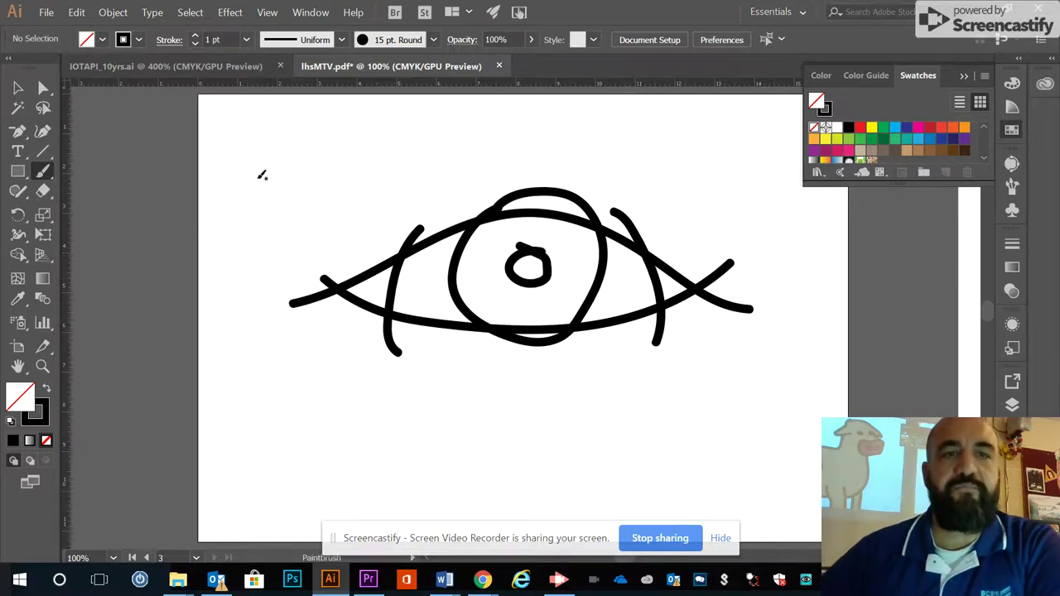
pyautogui.click(17, 89)
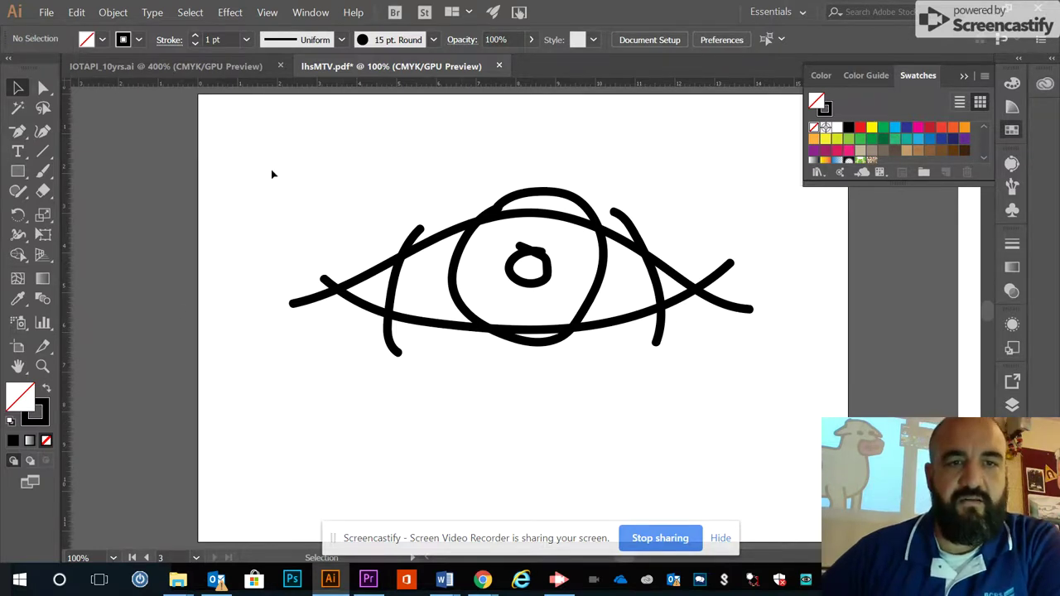
# Step: Expand Appearance on all eye strokes into black-filled shapes, then reselect the whole group
pyautogui.moveTo(273, 170); pyautogui.dragTo(787, 402)
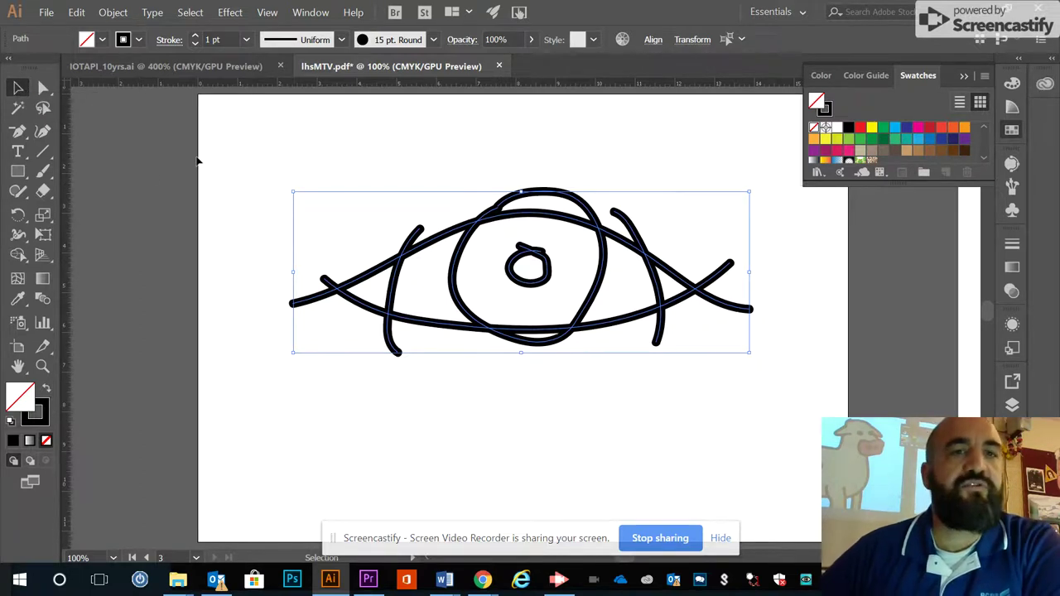
pyautogui.click(112, 12)
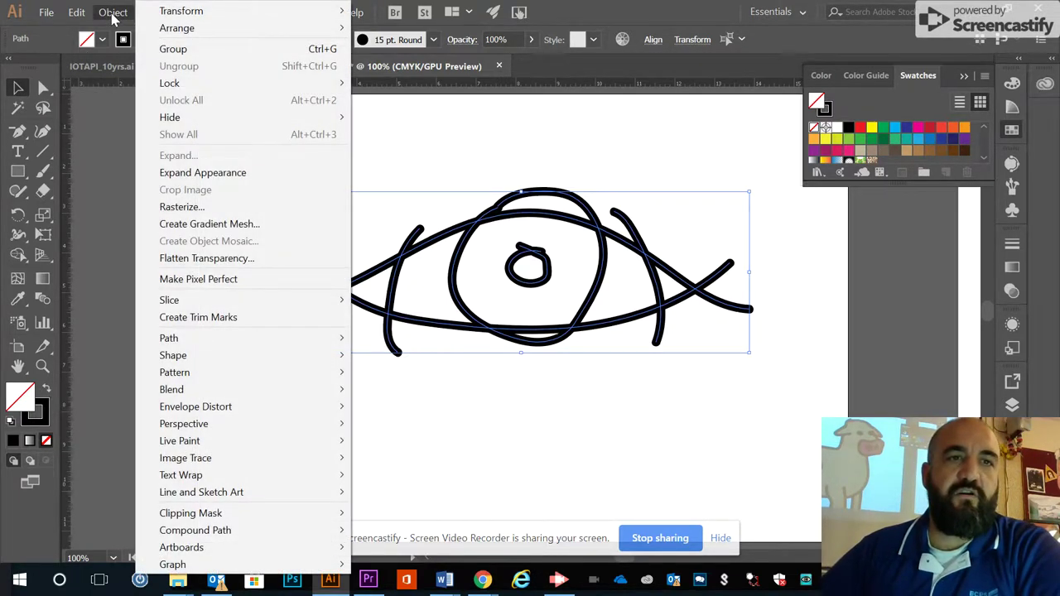
pyautogui.click(247, 173)
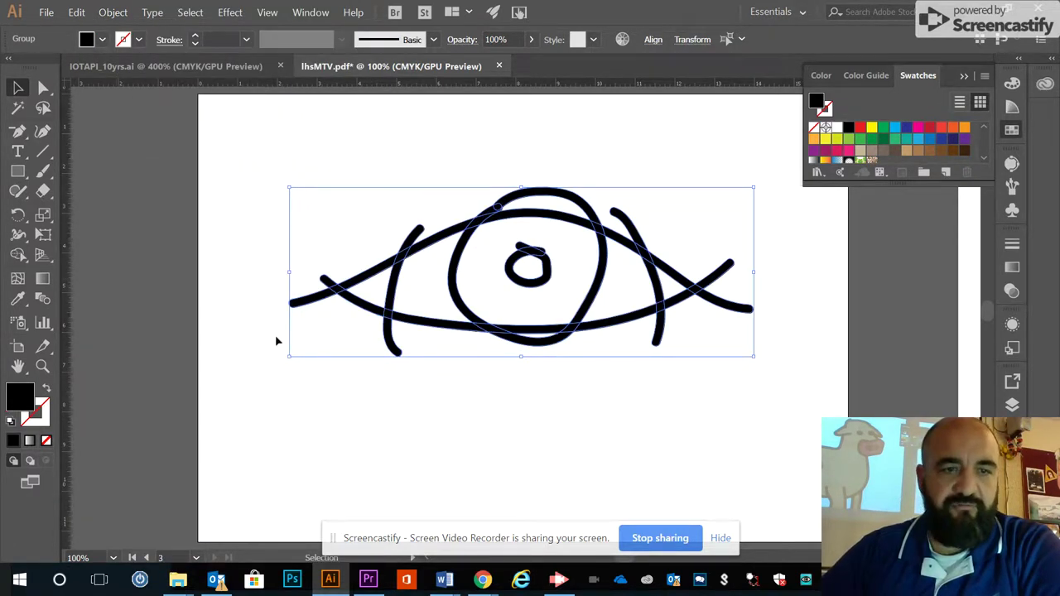
pyautogui.click(242, 377)
pyautogui.click(306, 303)
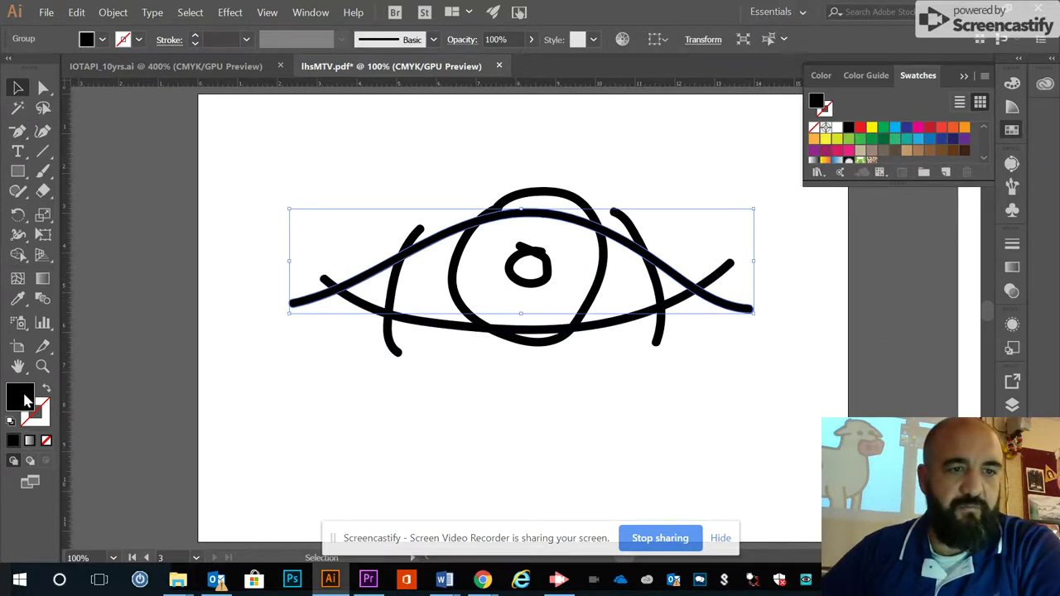
pyautogui.click(314, 386)
pyautogui.moveTo(290, 175); pyautogui.dragTo(774, 398)
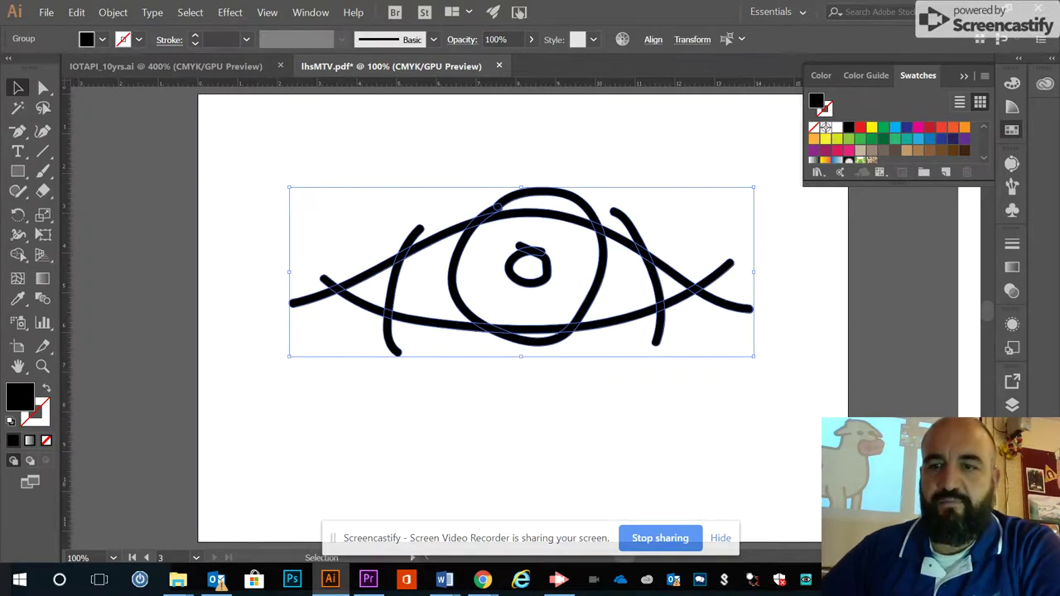
# Step: Apply Pathfinder Divide to the eye artwork, then nudge it slightly up and left
pyautogui.hotkey('shift', 'F8')
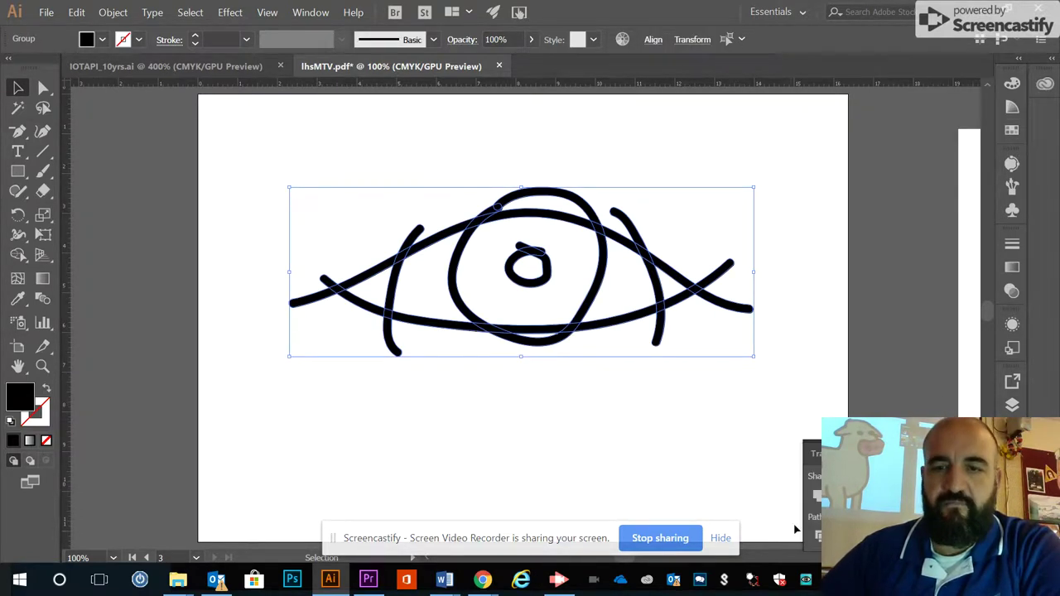
pyautogui.hotkey('shift', 'ctrl', 'F9')
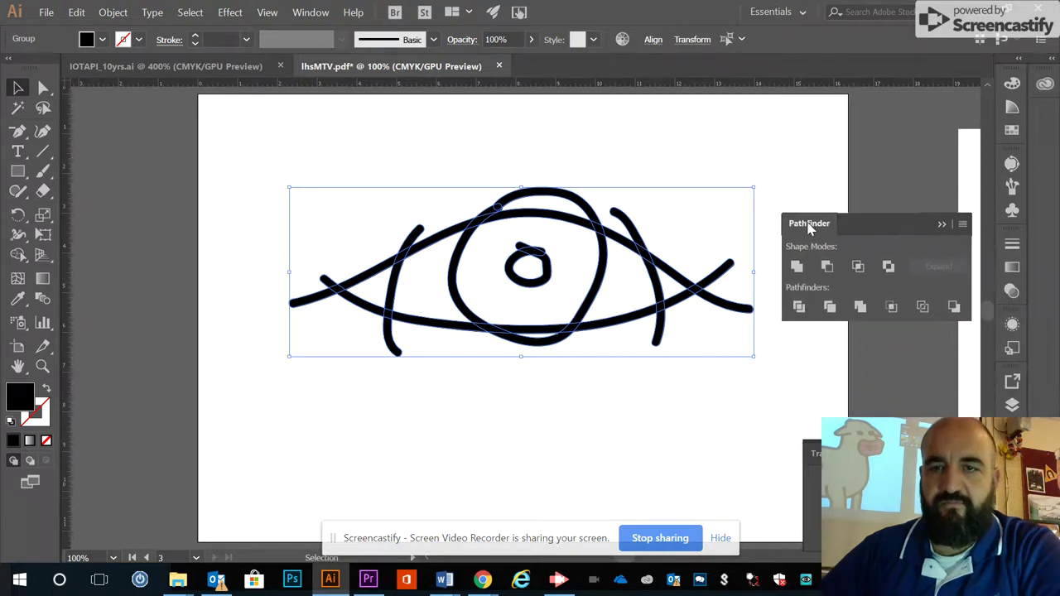
pyautogui.click(799, 307)
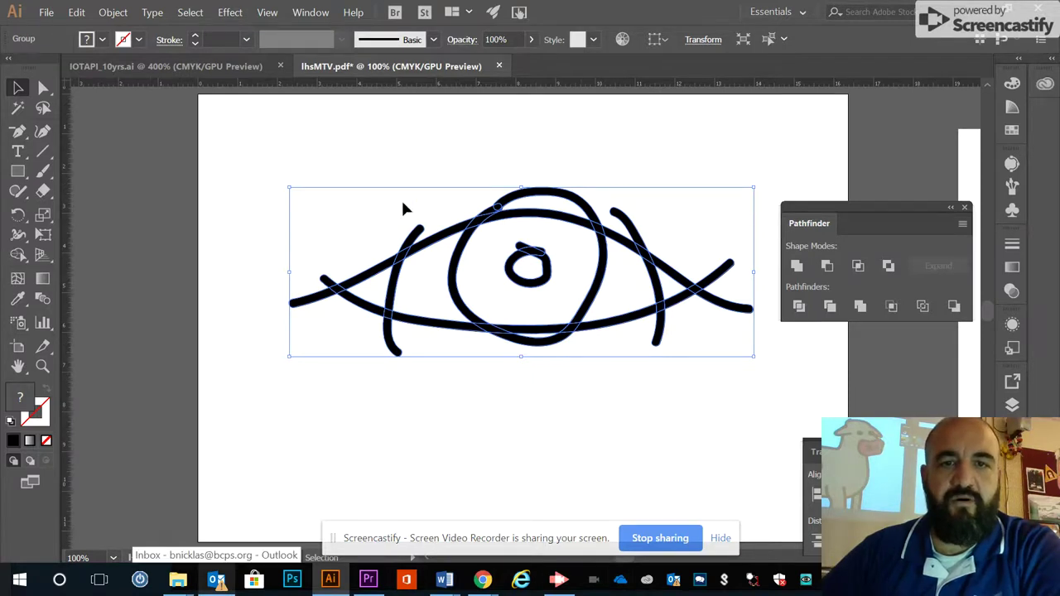
pyautogui.click(425, 205)
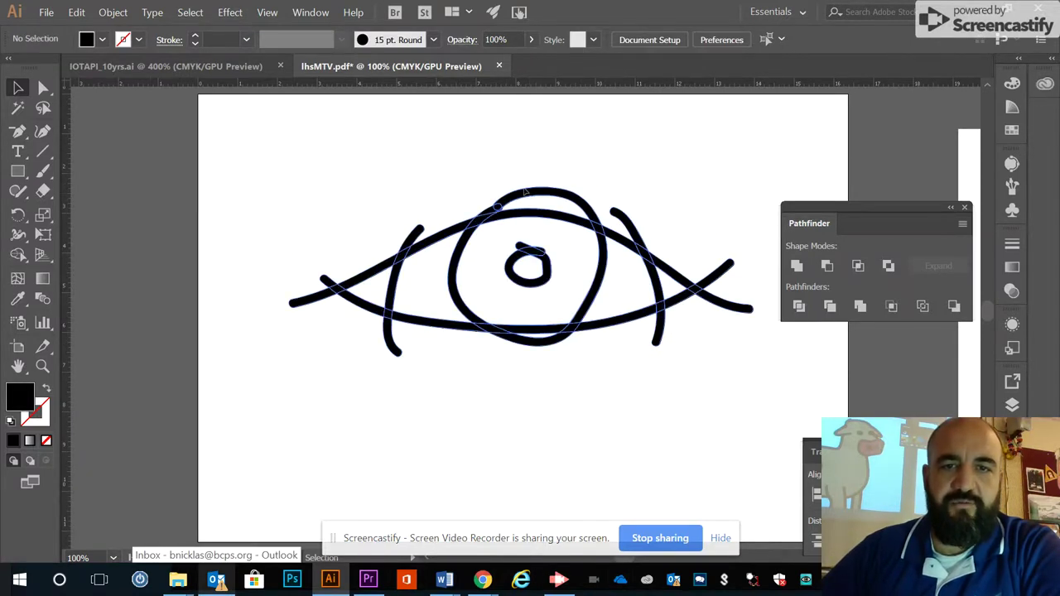
pyautogui.moveTo(529, 197); pyautogui.dragTo(505, 176)
pyautogui.click(340, 358)
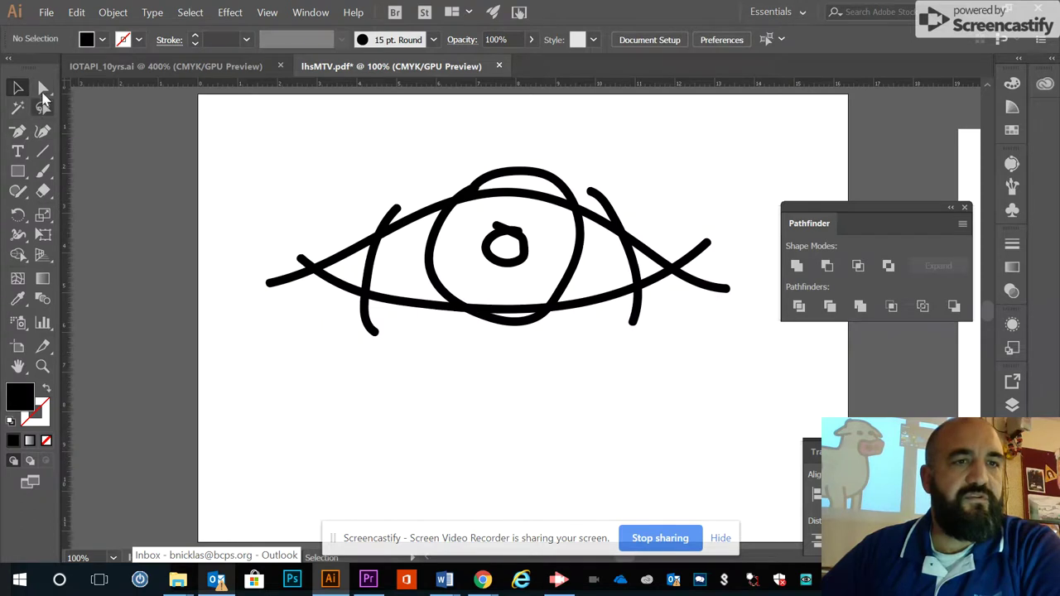
pyautogui.click(43, 88)
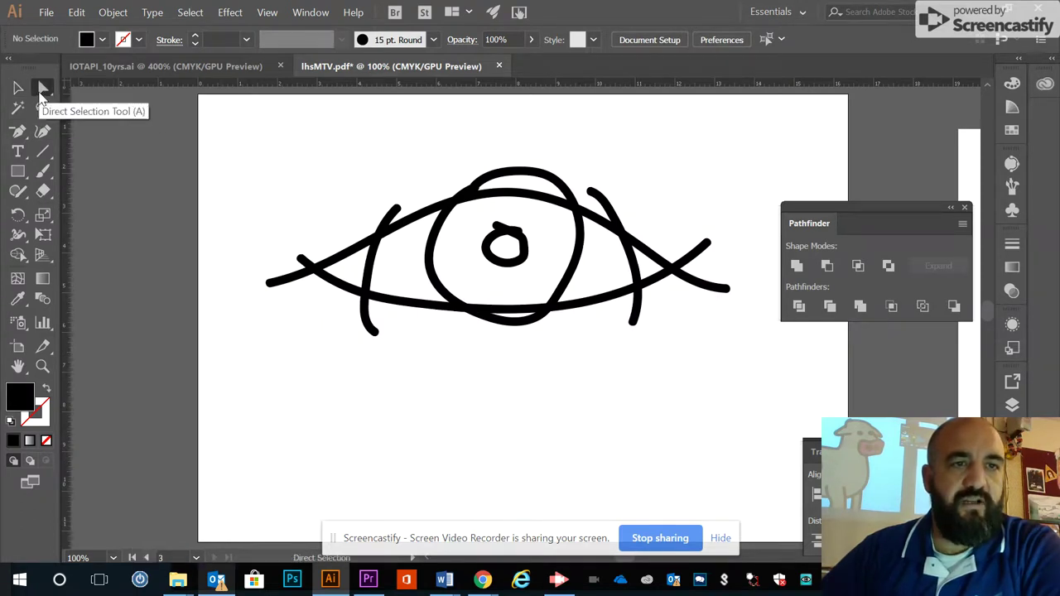
# Step: Delete the iris arc and leftover pieces poking above the upper eyelid
pyautogui.click(512, 176)
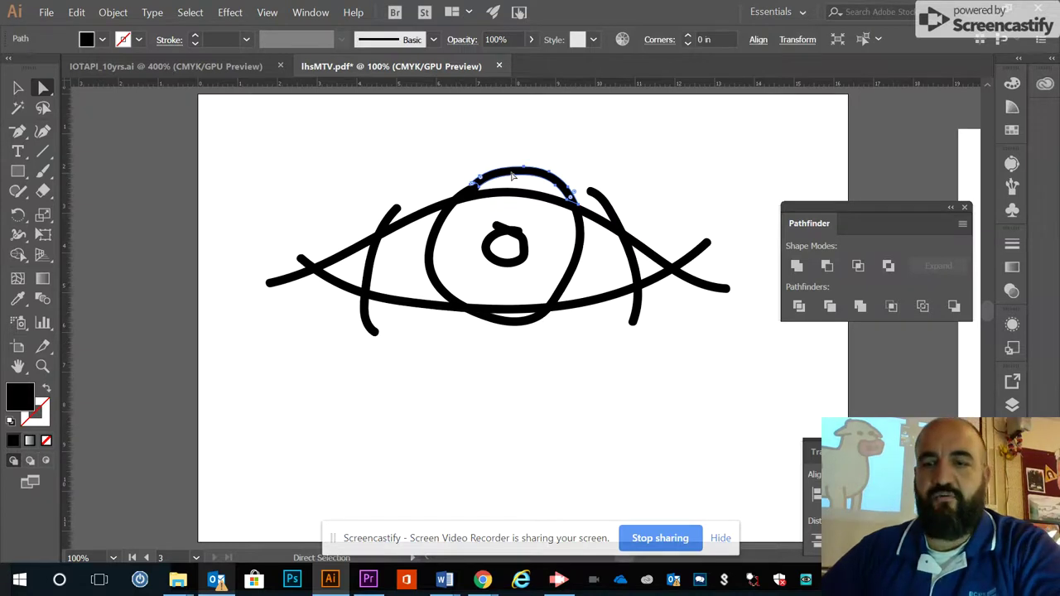
pyautogui.press('Delete')
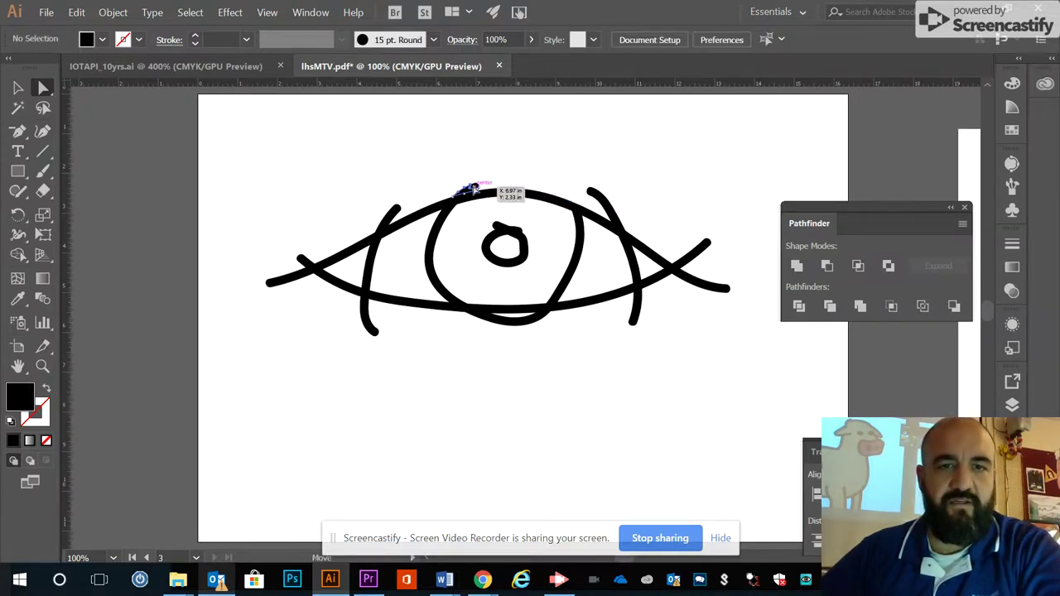
pyautogui.click(499, 183)
pyautogui.press('Delete')
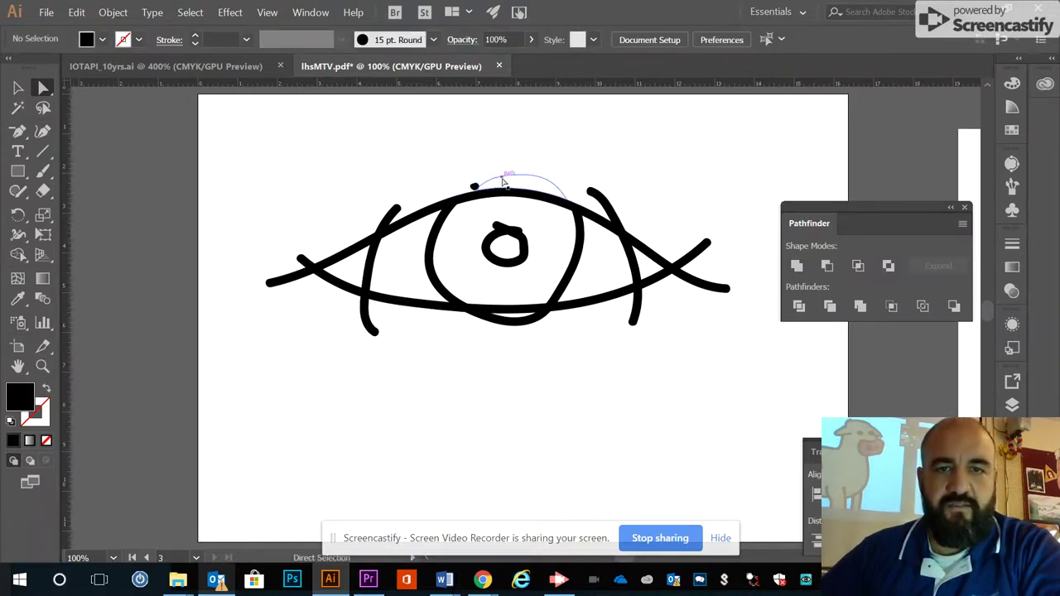
pyautogui.click(502, 181)
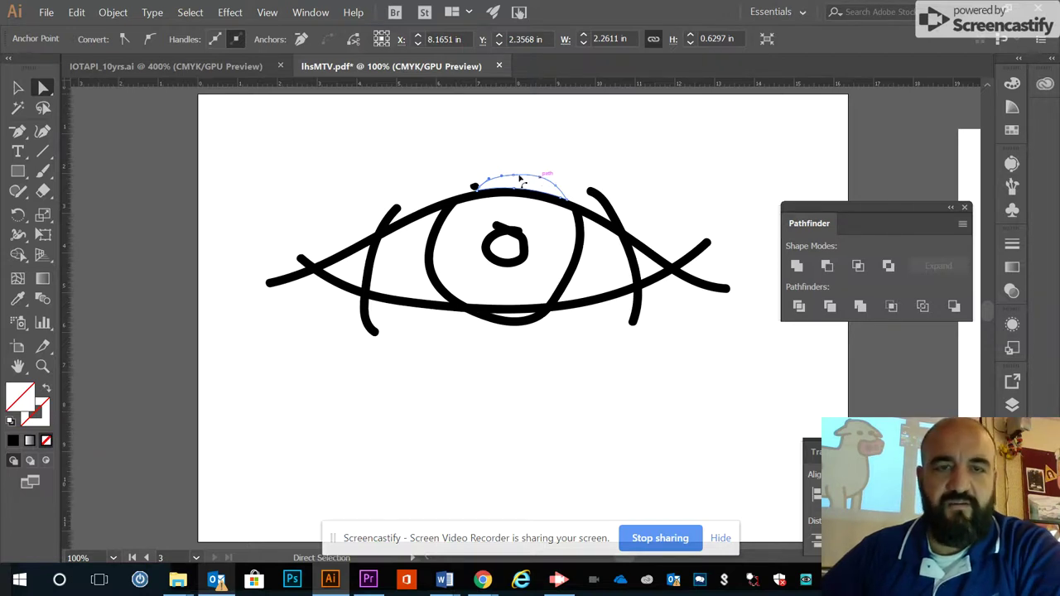
# Step: Use Select > Same > Fill & Stroke, then delete the stray stroke end at upper right
pyautogui.click(200, 17)
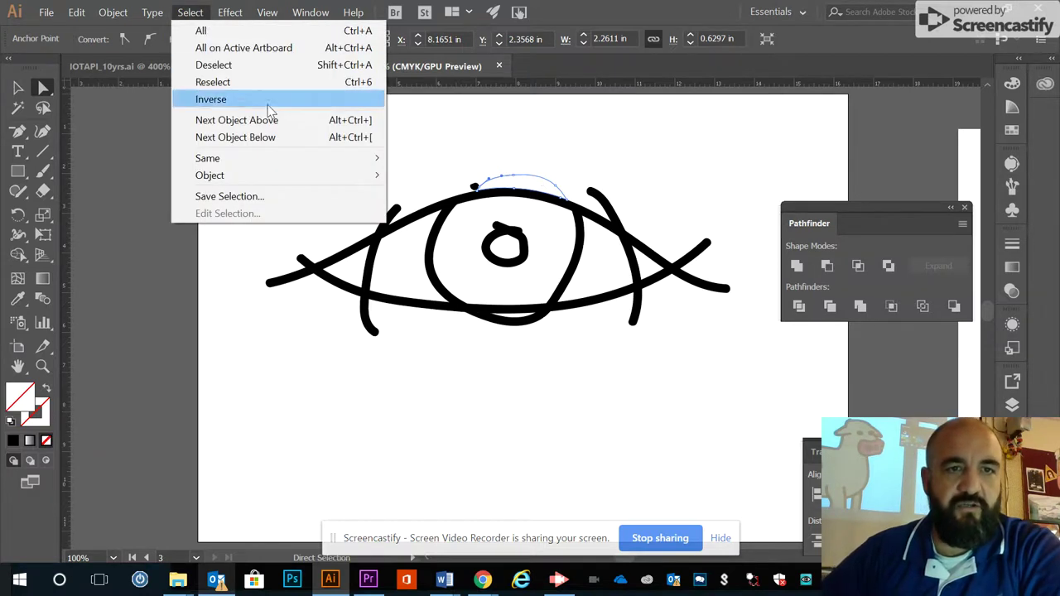
pyautogui.moveTo(262, 164)
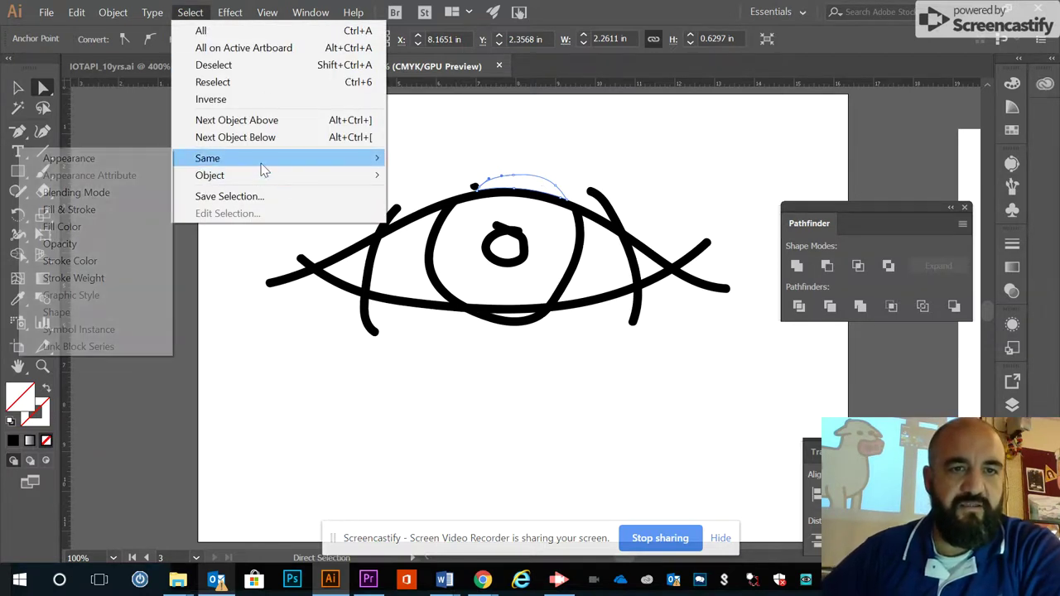
pyautogui.click(99, 209)
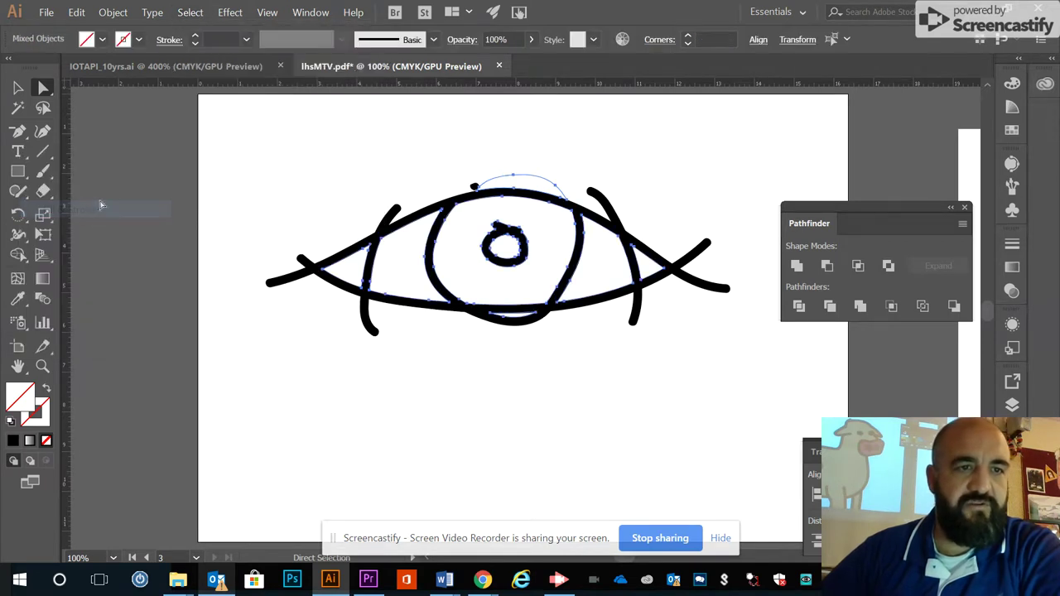
pyautogui.click(942, 334)
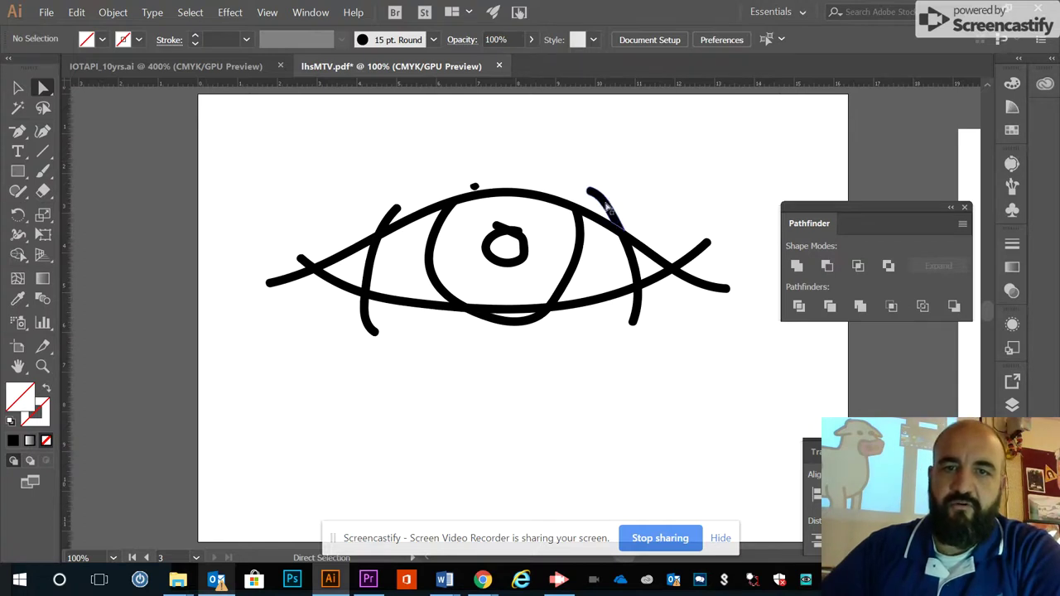
pyautogui.click(606, 207)
pyautogui.press('Delete')
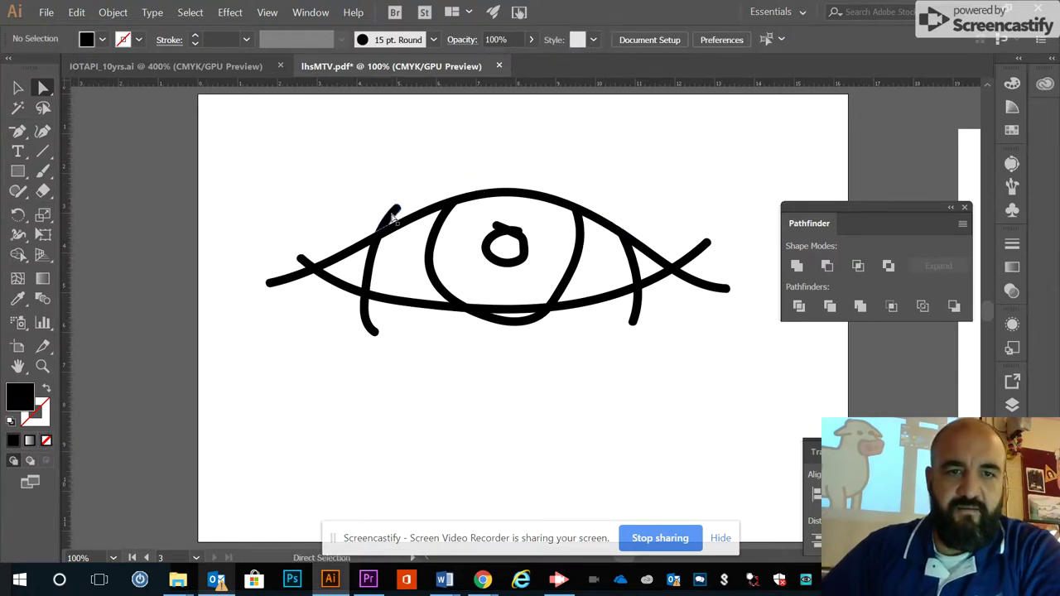
# Step: Delete the left-corner lash end, left tail, iris arc below the eyelid and right-side stub
pyautogui.moveTo(308, 259); pyautogui.dragTo(305, 260)
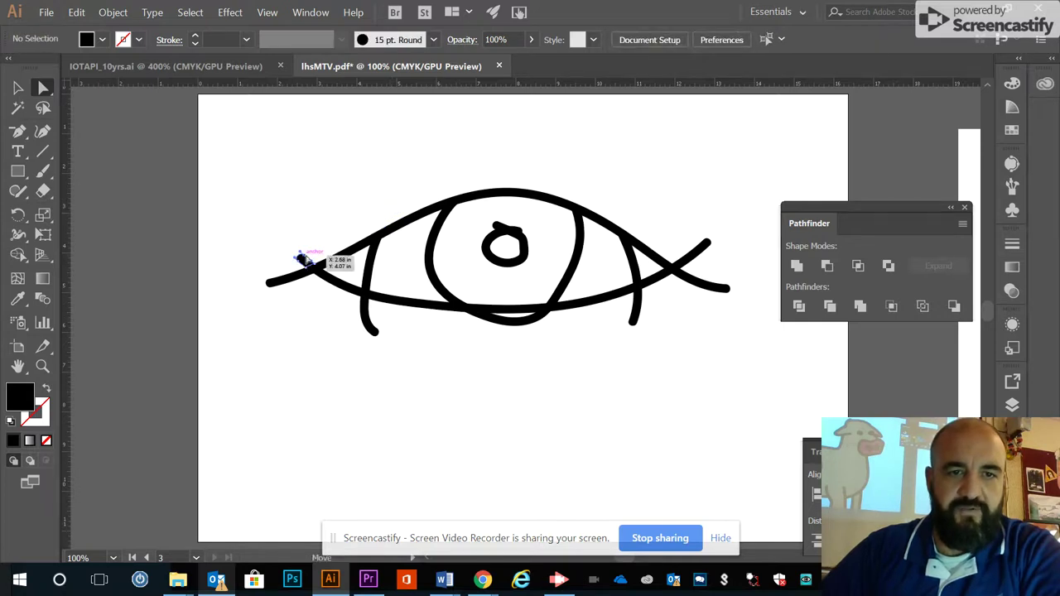
pyautogui.click(370, 330)
pyautogui.press('Delete')
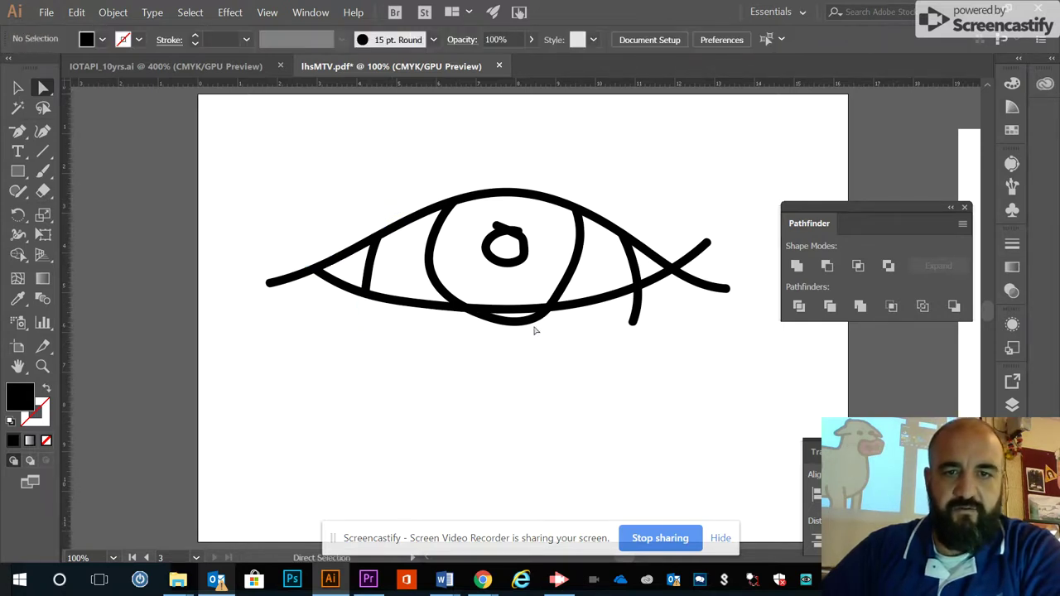
pyautogui.click(534, 328)
pyautogui.press('Delete')
pyautogui.click(637, 315)
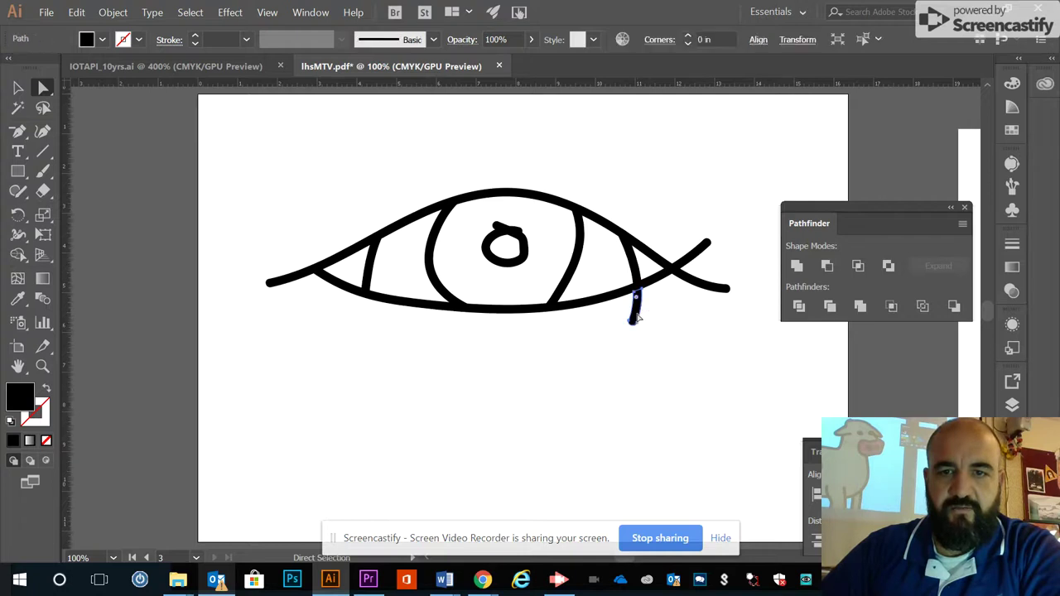
pyautogui.press('Delete')
# Step: Remove the lash crossing the right corner and the small leftover bits around the iris
pyautogui.click(691, 257)
pyautogui.press('Delete')
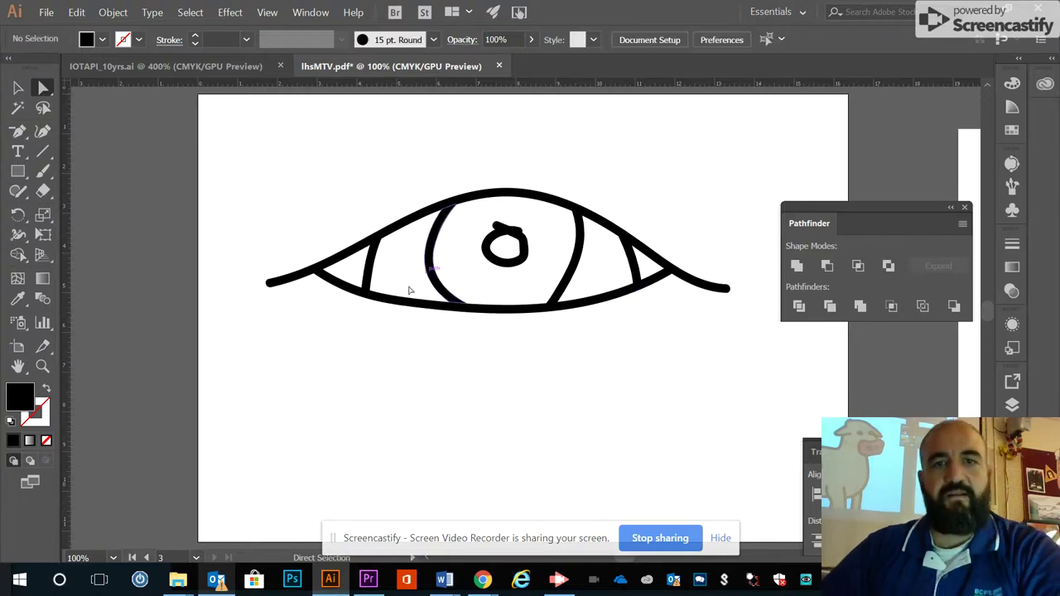
pyautogui.click(497, 224)
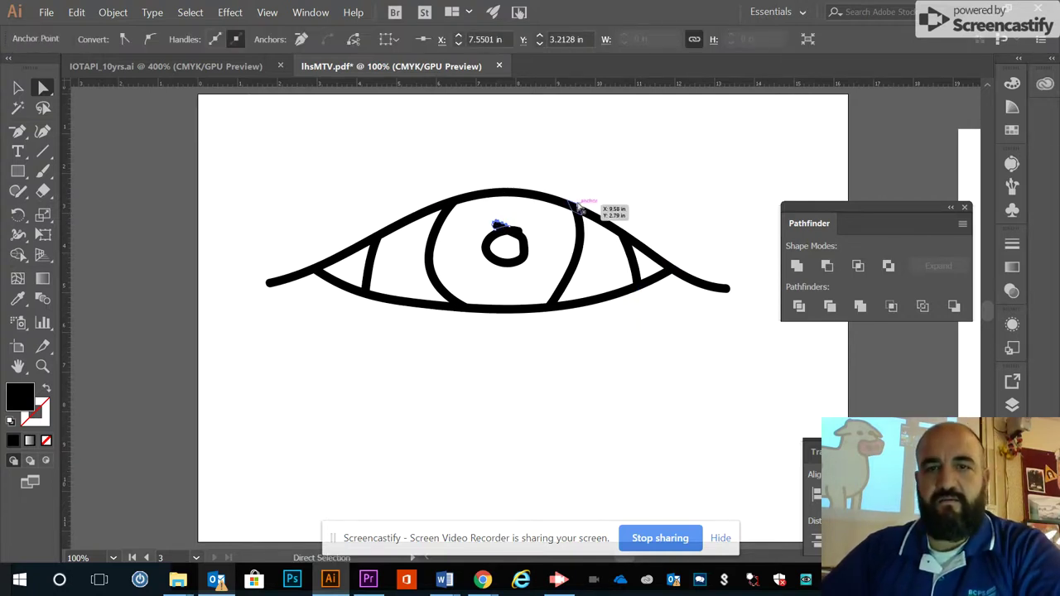
pyautogui.press('Delete')
pyautogui.click(522, 227)
pyautogui.press('Delete')
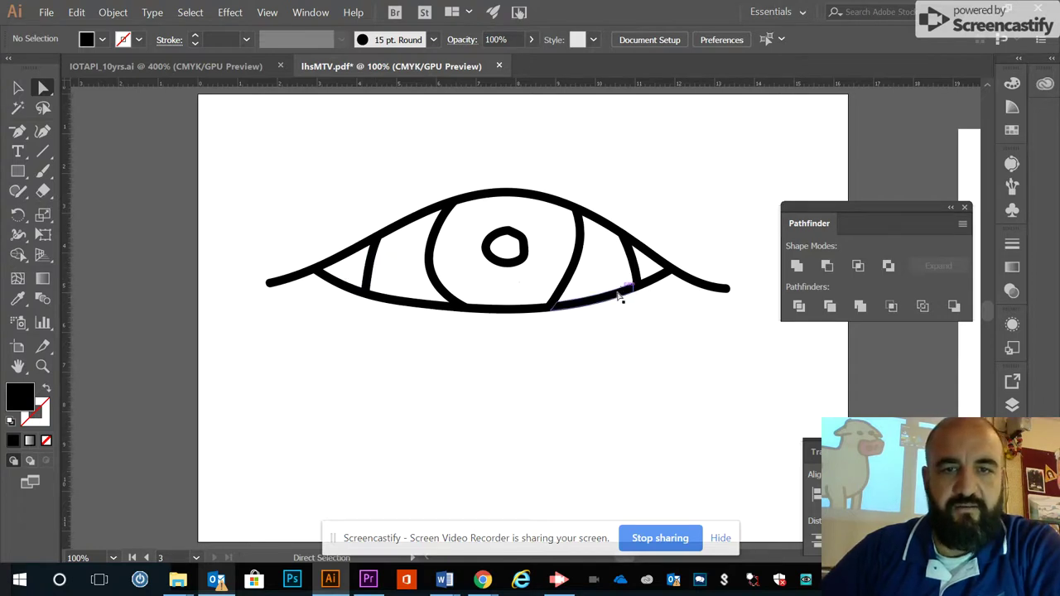
# Step: Unite the eye's crossing line paths into one shape with Pathfinder
pyautogui.click(18, 88)
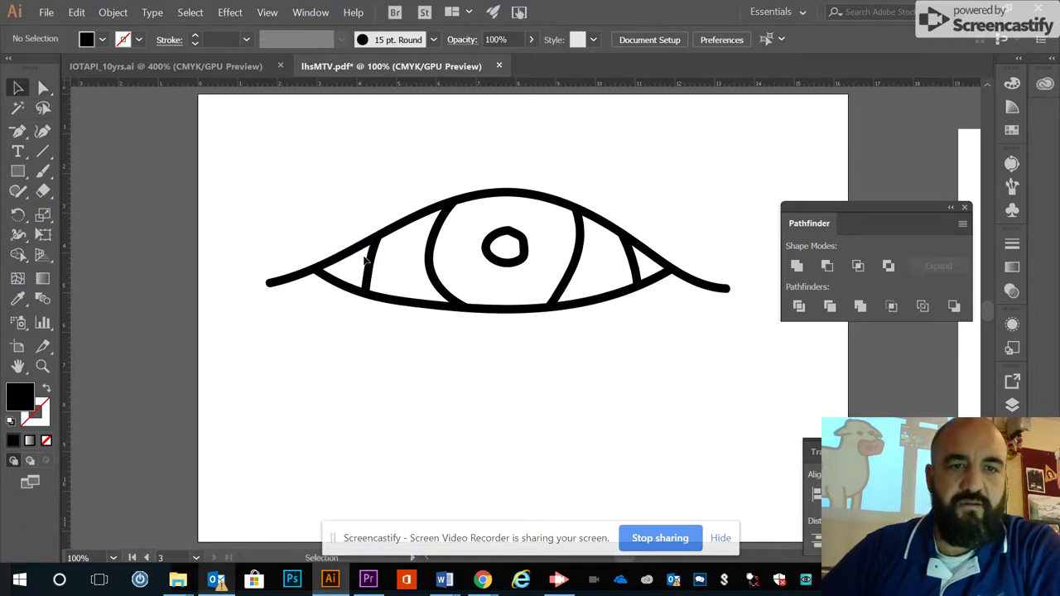
pyautogui.click(367, 245)
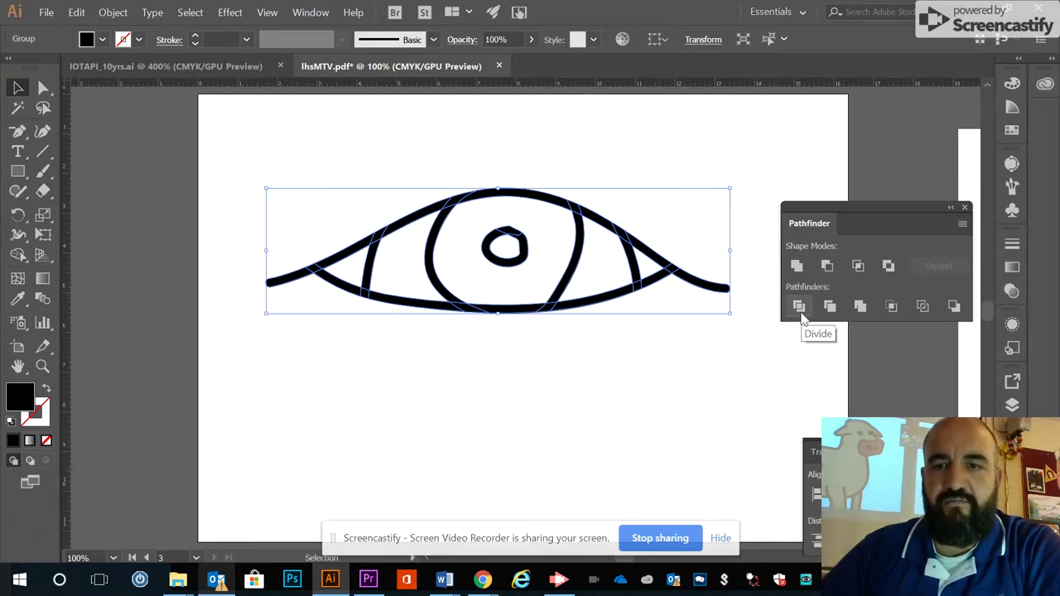
pyautogui.click(797, 266)
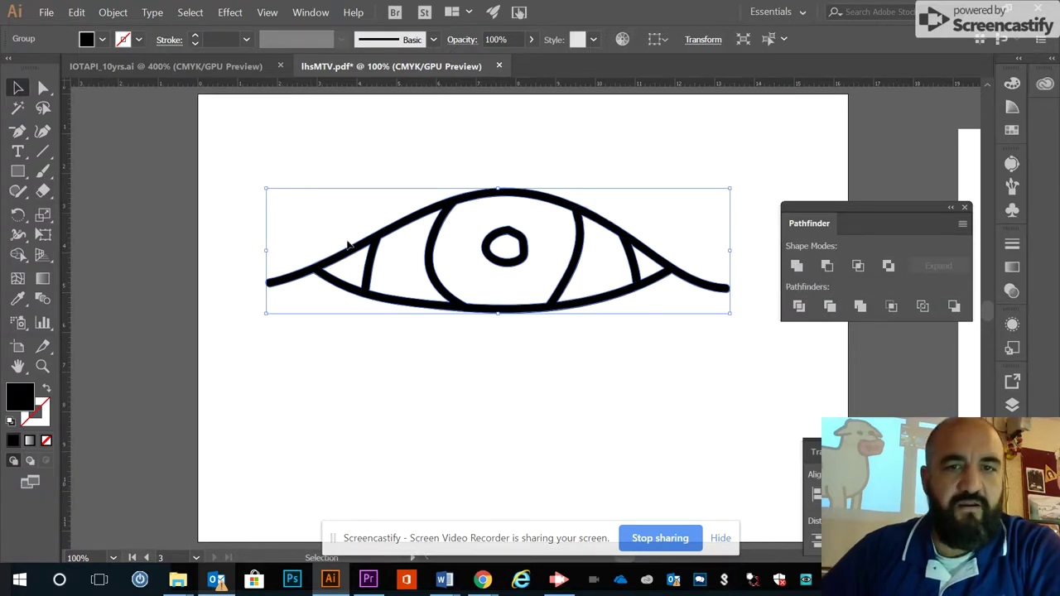
pyautogui.click(279, 196)
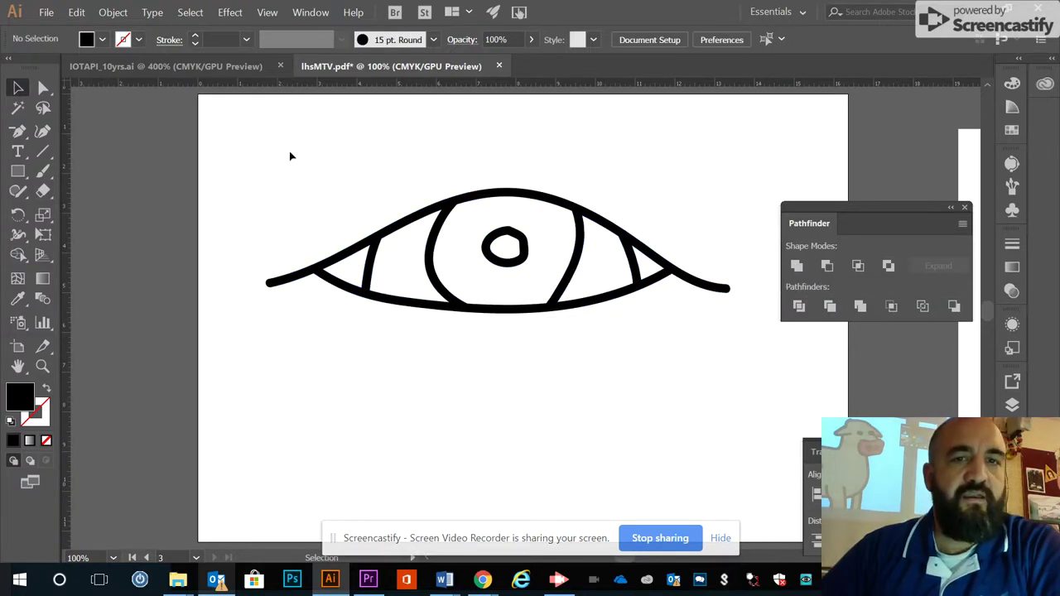
# Step: Draw a yellow rectangle covering the whole eye and send it to the back
pyautogui.click(18, 170)
pyautogui.moveTo(235, 163); pyautogui.dragTo(788, 400)
pyautogui.click(1011, 130)
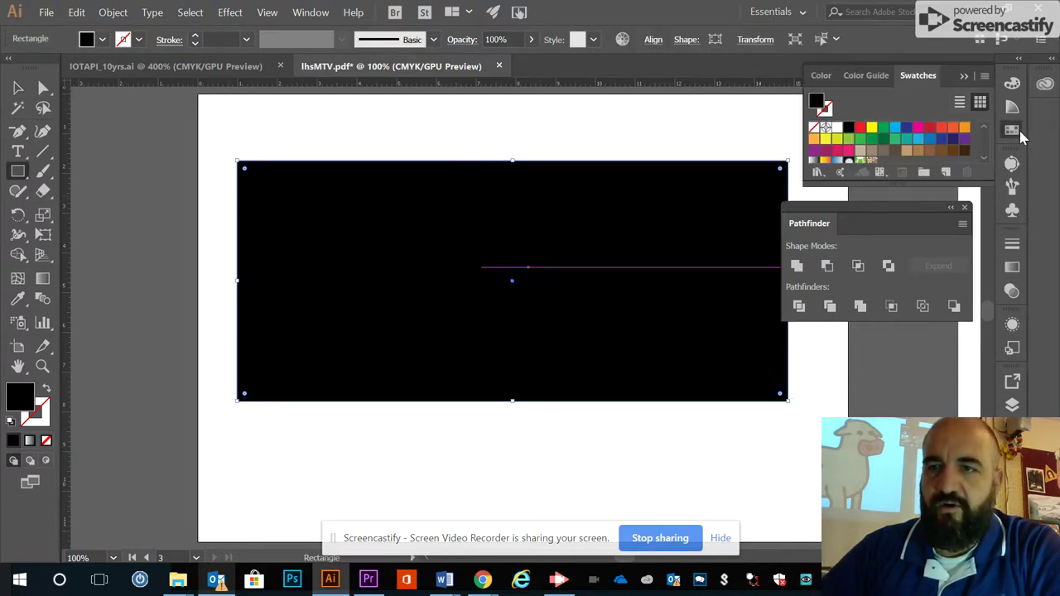
pyautogui.click(872, 130)
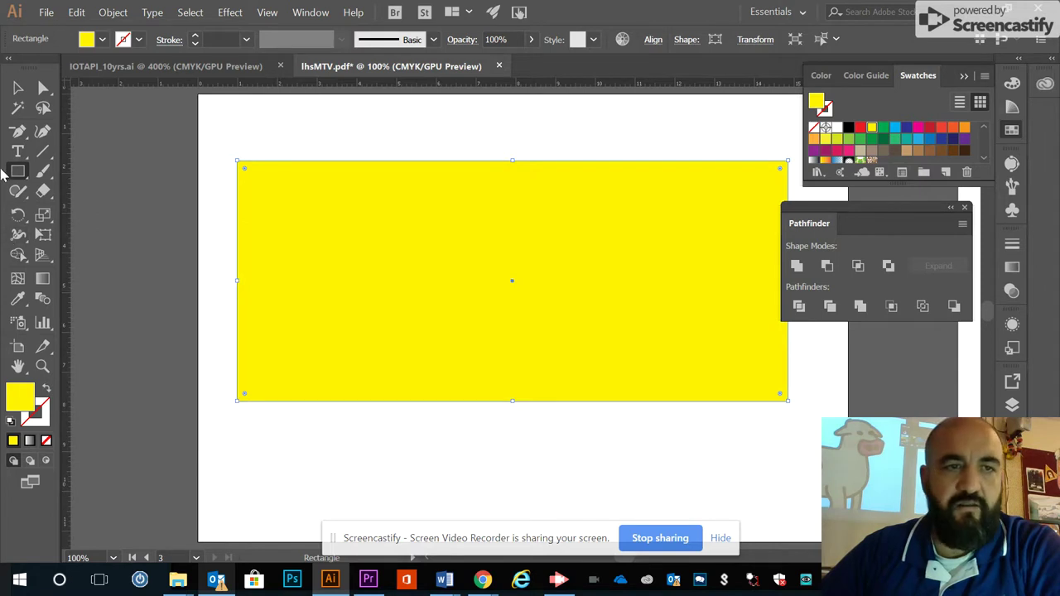
pyautogui.rightClick(355, 248)
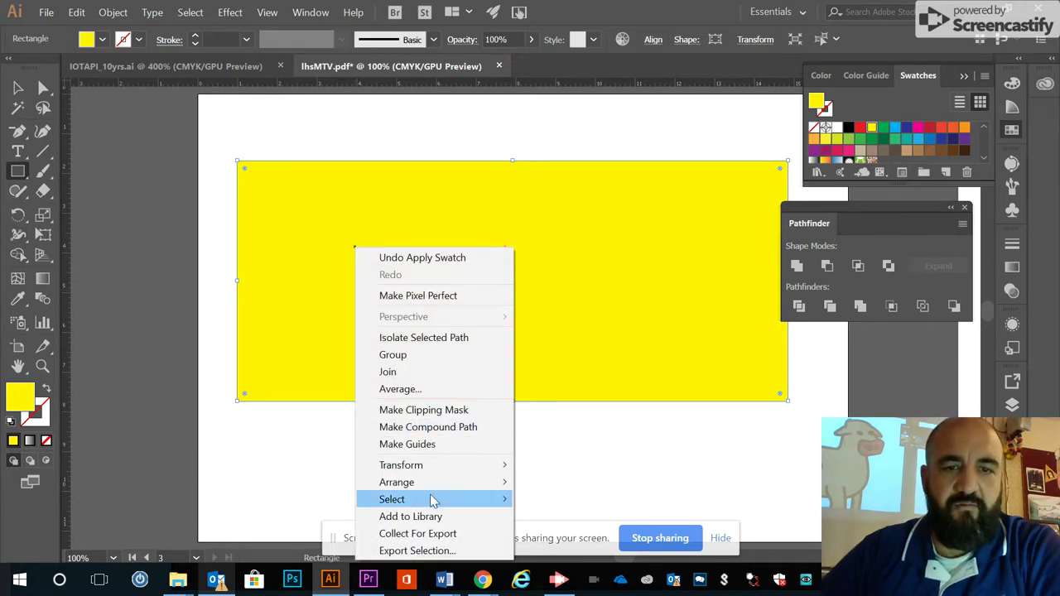
pyautogui.moveTo(426, 485)
pyautogui.click(285, 533)
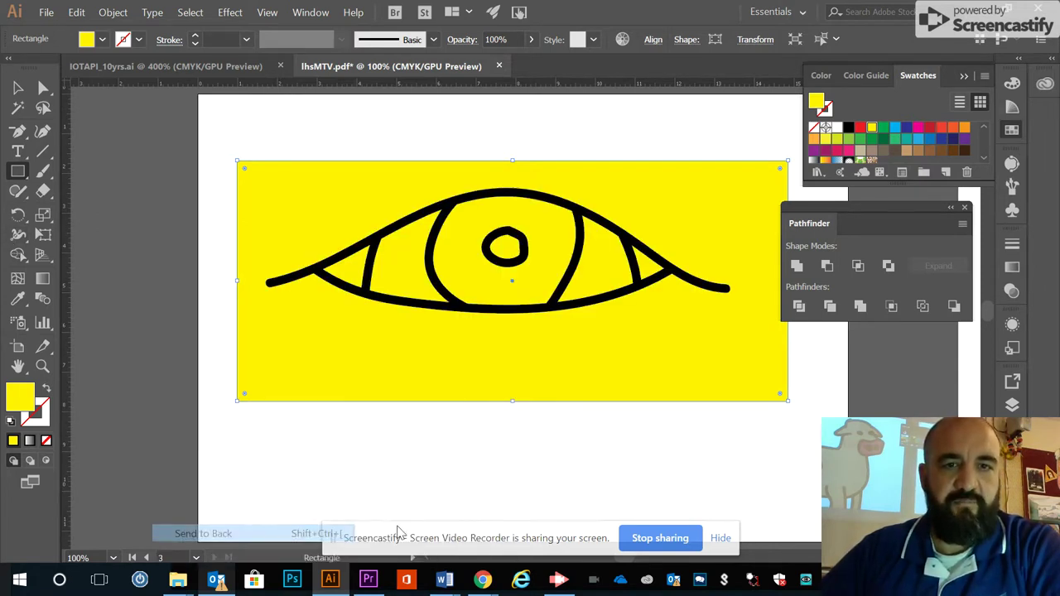
# Step: Select the yellow rectangle and the eye lines together
pyautogui.click(19, 88)
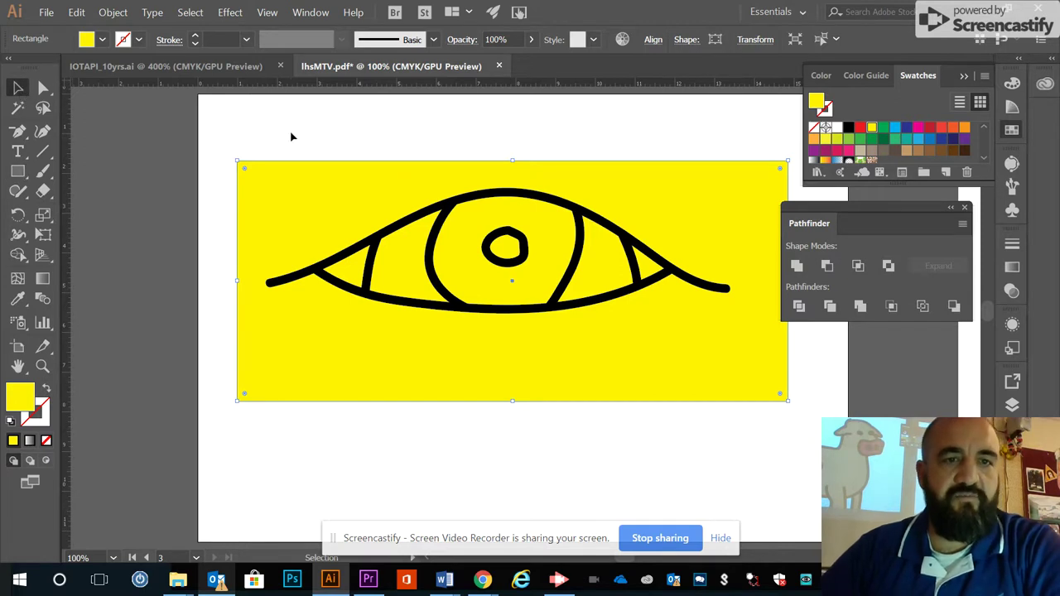
pyautogui.click(290, 136)
pyautogui.moveTo(403, 214); pyautogui.dragTo(731, 362)
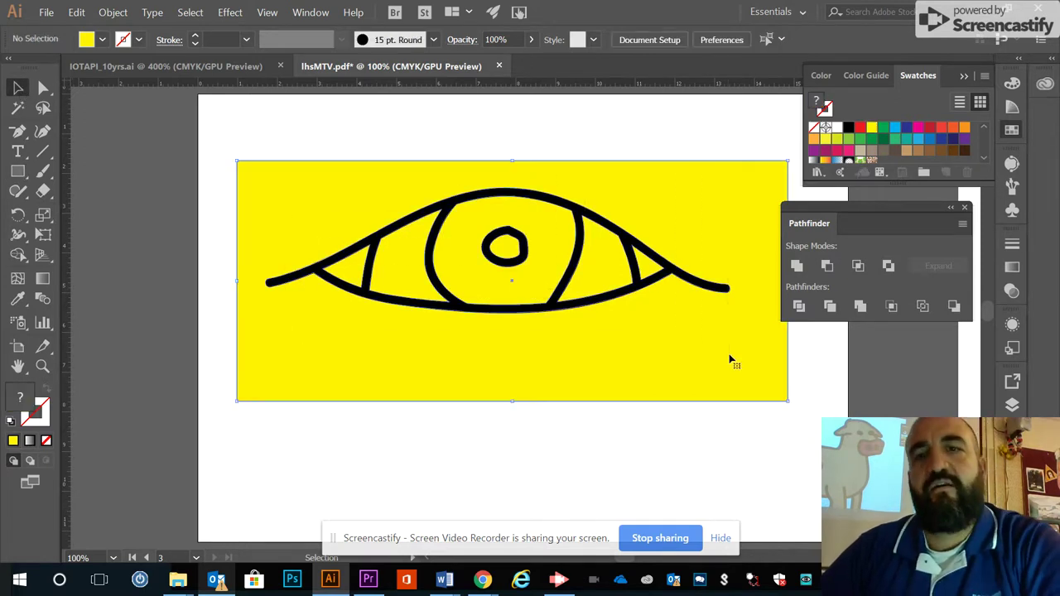
# Step: Divide the rectangle along the eye lines and delete the yellow background outside the eye
pyautogui.click(800, 307)
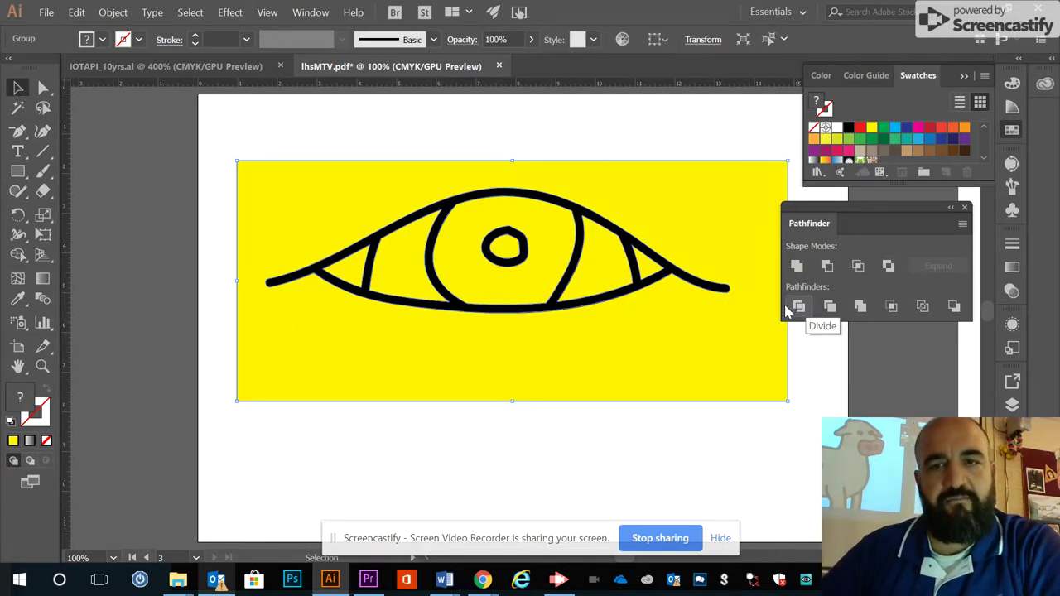
pyautogui.click(244, 132)
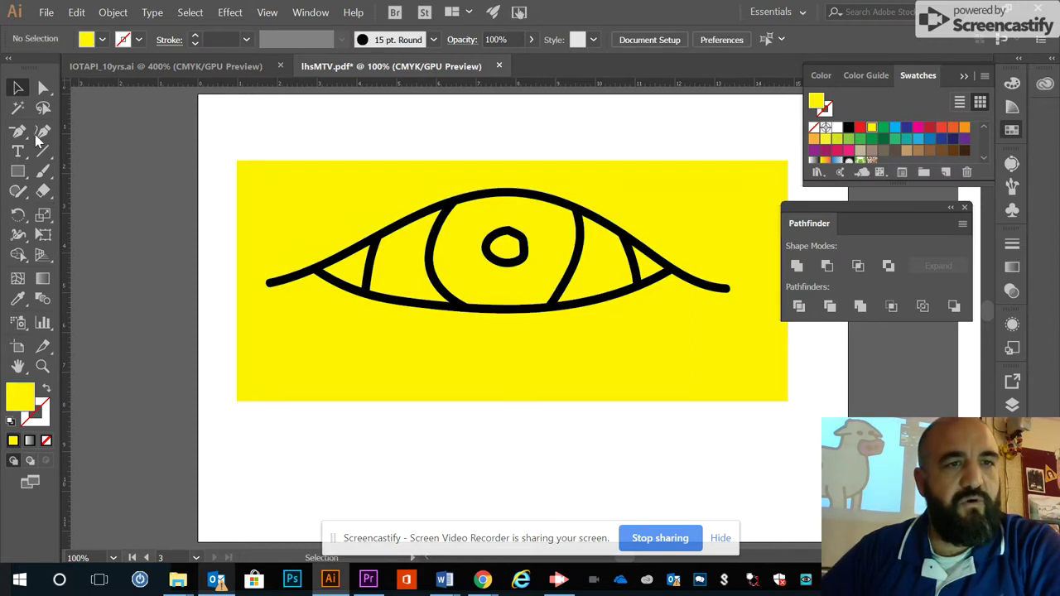
pyautogui.click(43, 88)
pyautogui.click(306, 218)
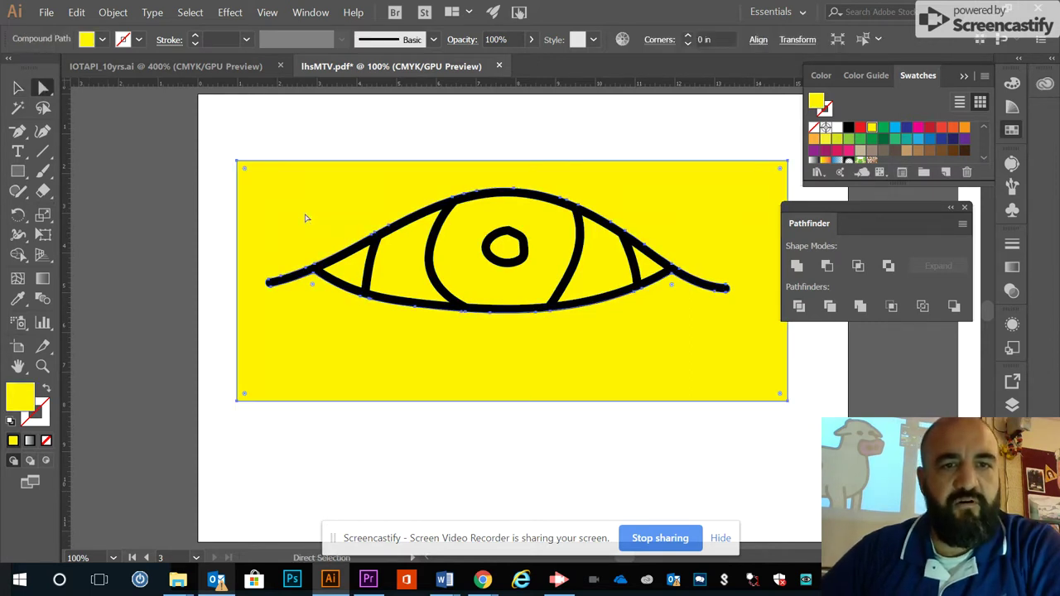
pyautogui.press('Delete')
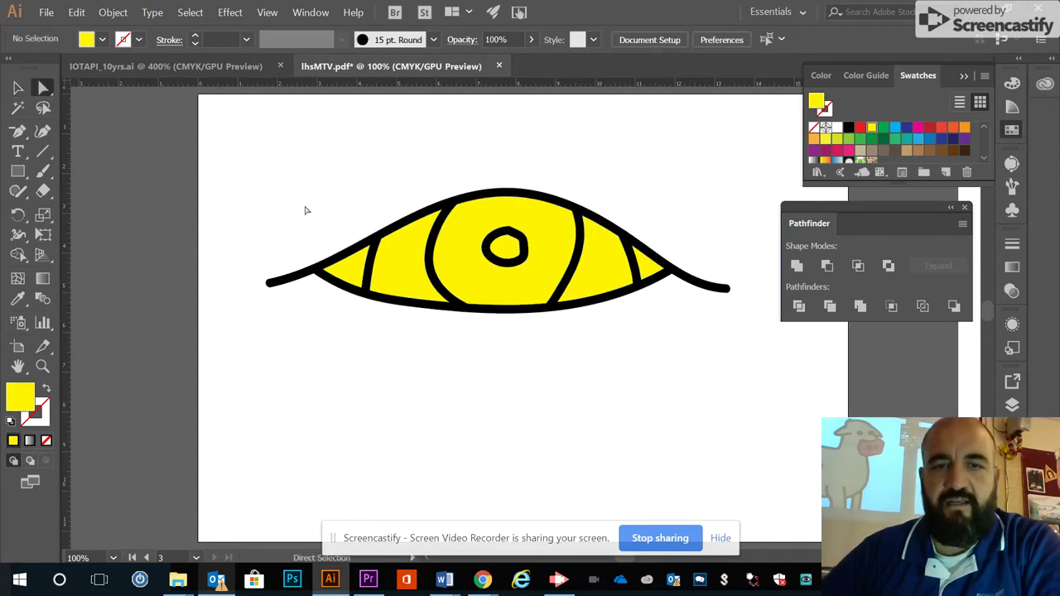
# Step: Fill both eye corners red and both sclera pieces white
pyautogui.click(349, 279)
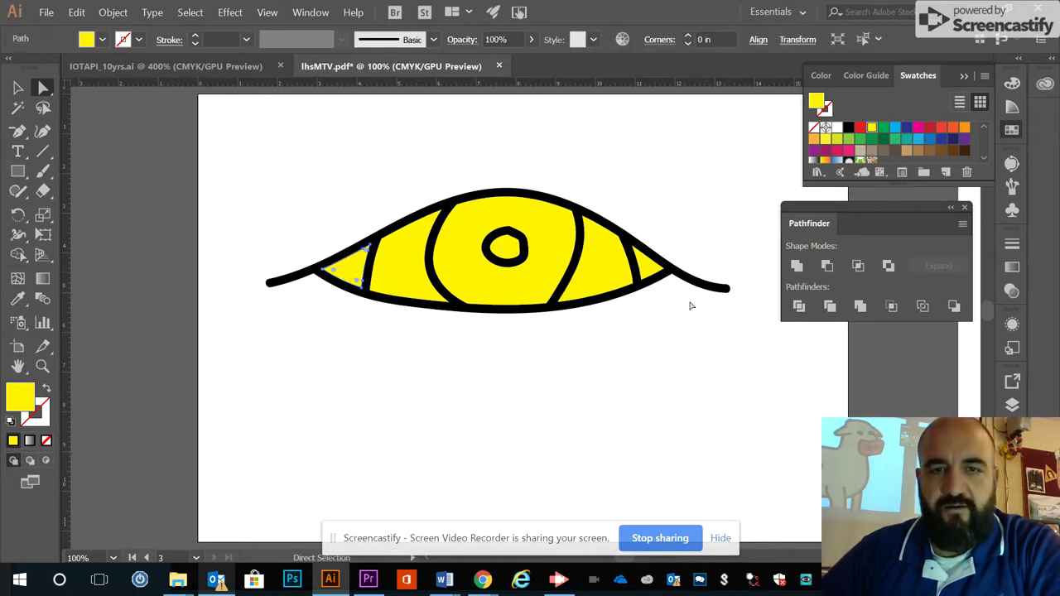
pyautogui.keyDown('shift'); pyautogui.click(656, 273); pyautogui.keyUp('shift')
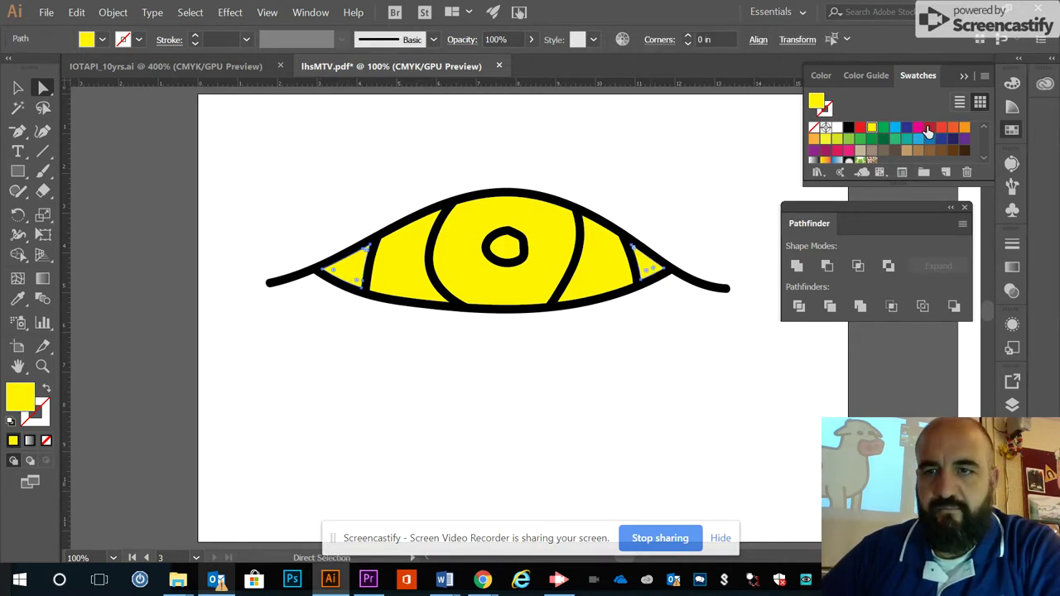
pyautogui.click(930, 129)
pyautogui.click(610, 166)
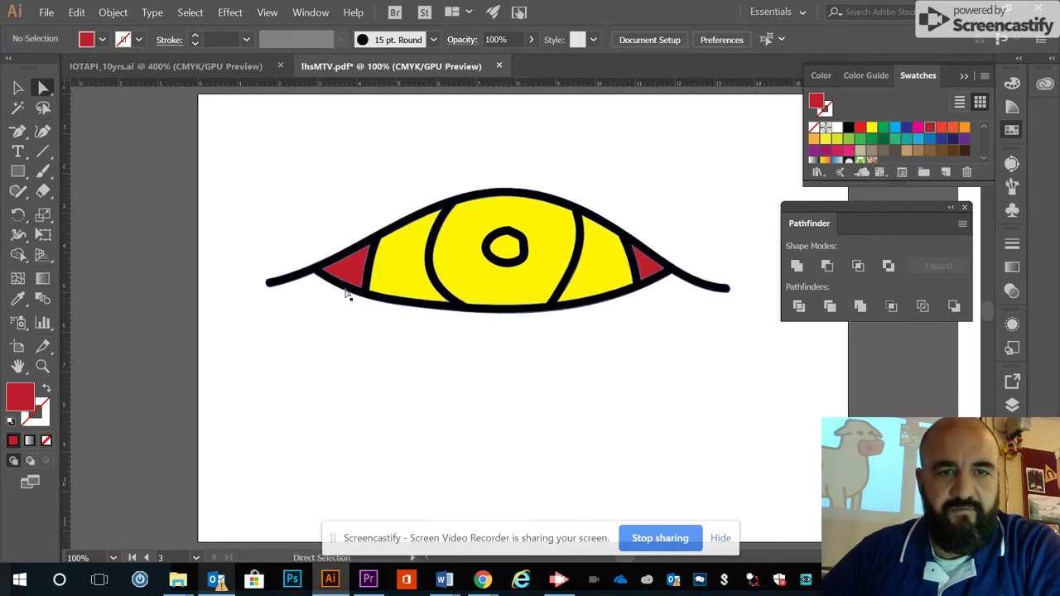
pyautogui.click(400, 268)
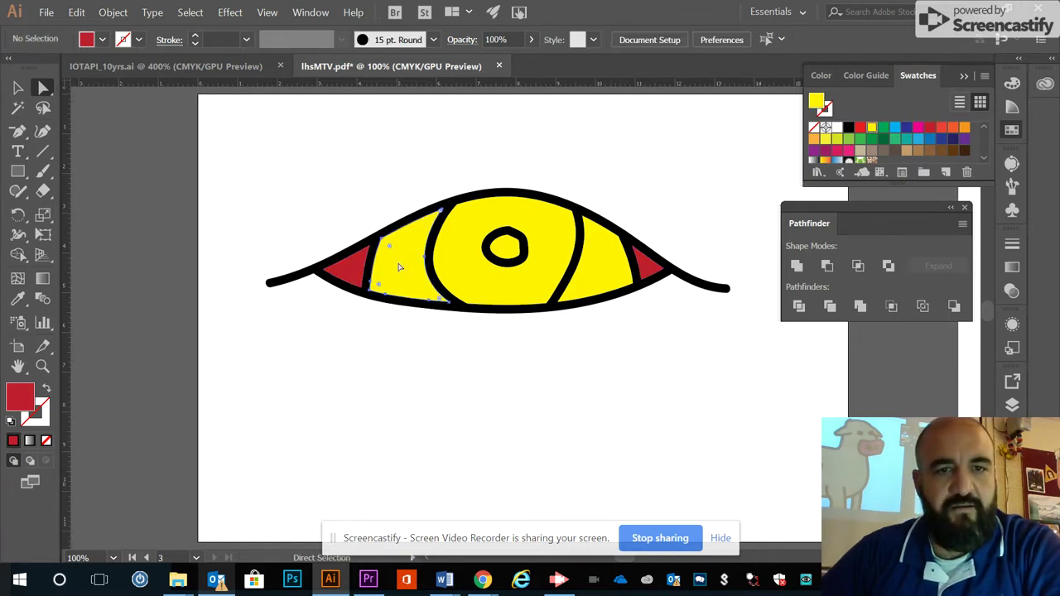
pyautogui.keyDown('shift'); pyautogui.click(615, 276); pyautogui.keyUp('shift')
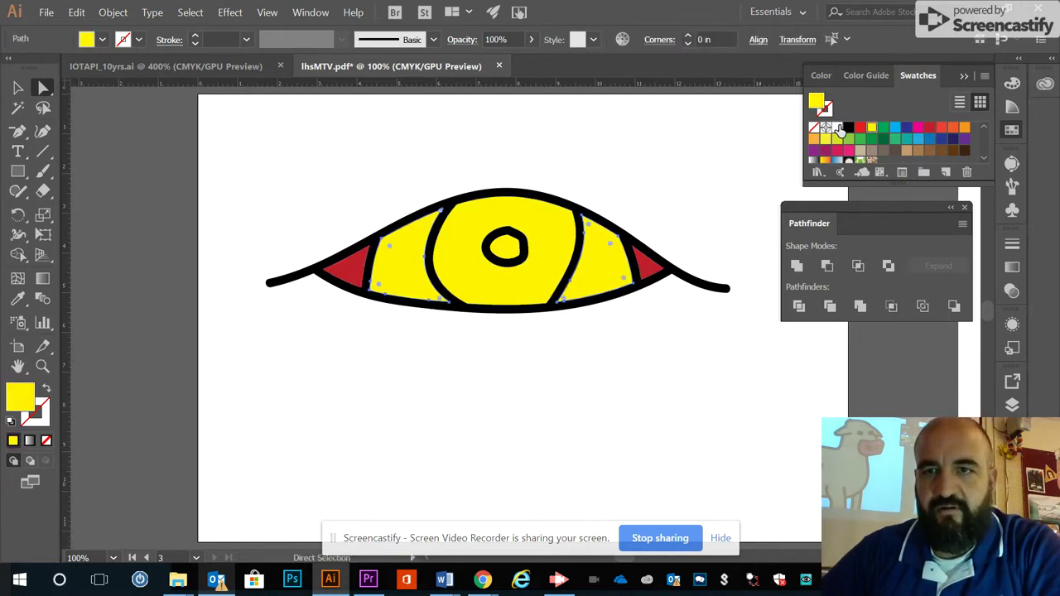
pyautogui.click(836, 127)
pyautogui.click(690, 151)
# Step: Fill the iris blue and the pupil black
pyautogui.click(555, 251)
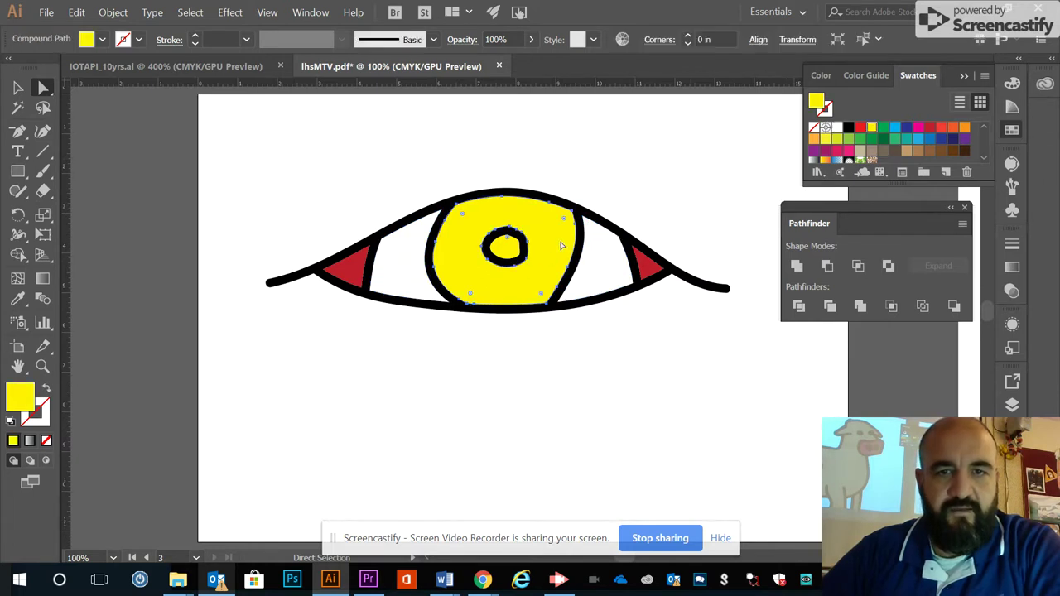
pyautogui.click(894, 126)
pyautogui.click(515, 111)
pyautogui.click(508, 250)
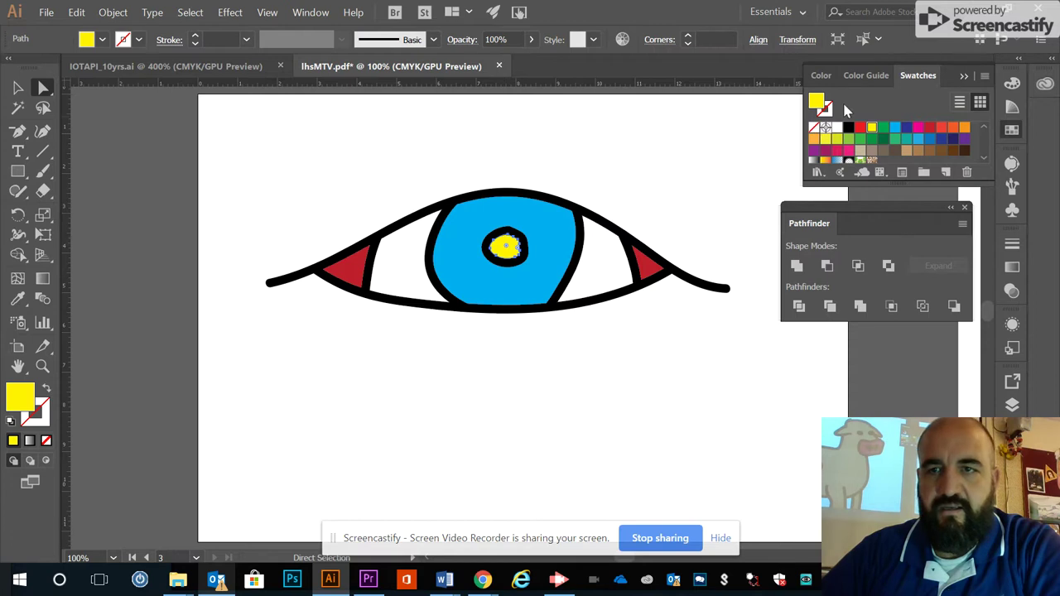
pyautogui.click(848, 128)
pyautogui.click(616, 142)
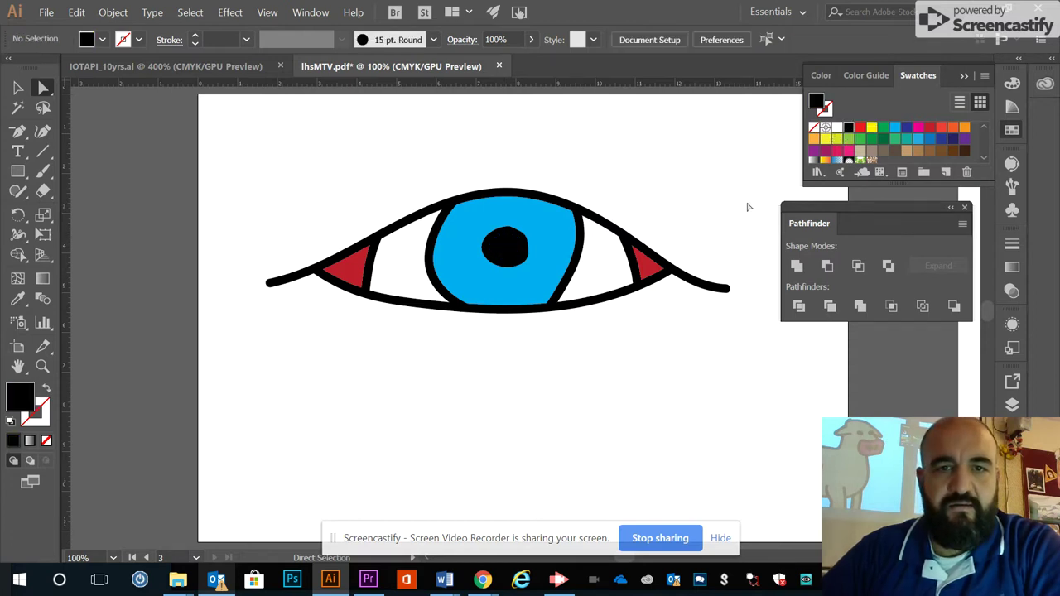
# Step: Unite the pupil and its outline ring into one black shape
pyautogui.click(501, 253)
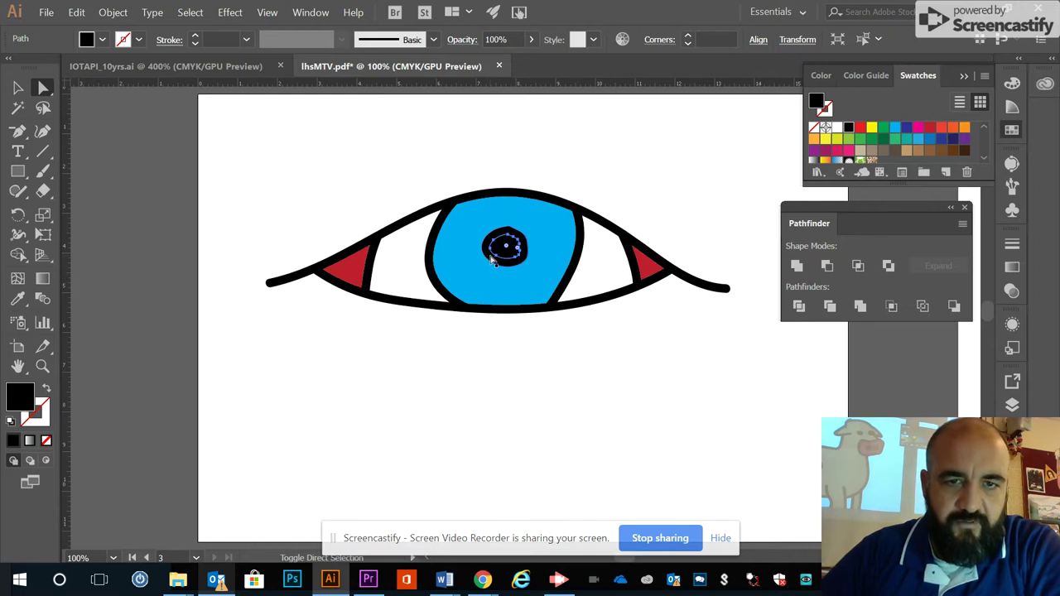
pyautogui.keyDown('shift'); pyautogui.click(492, 258); pyautogui.keyUp('shift')
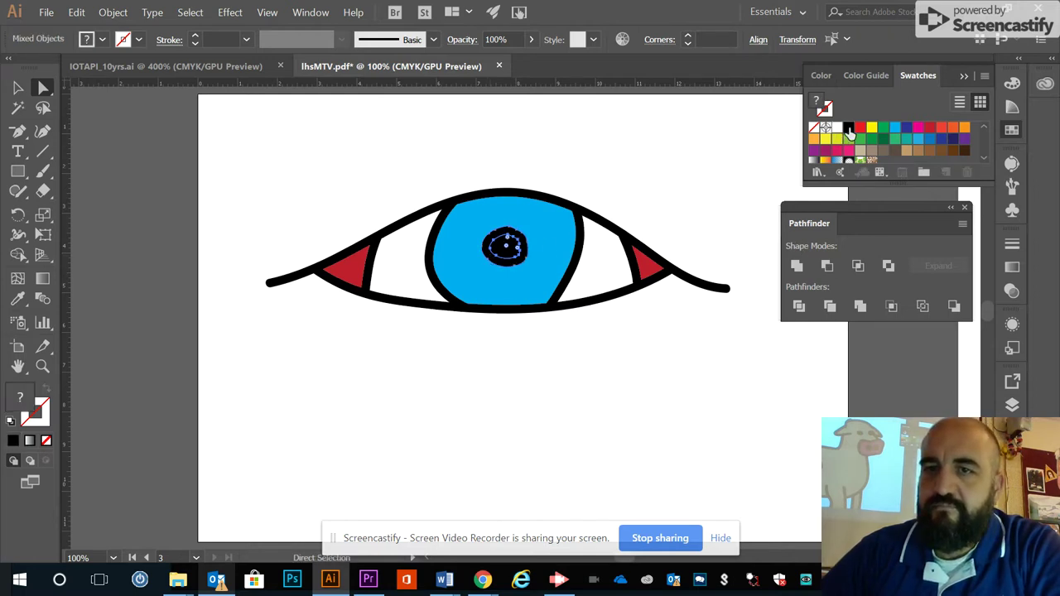
pyautogui.click(796, 266)
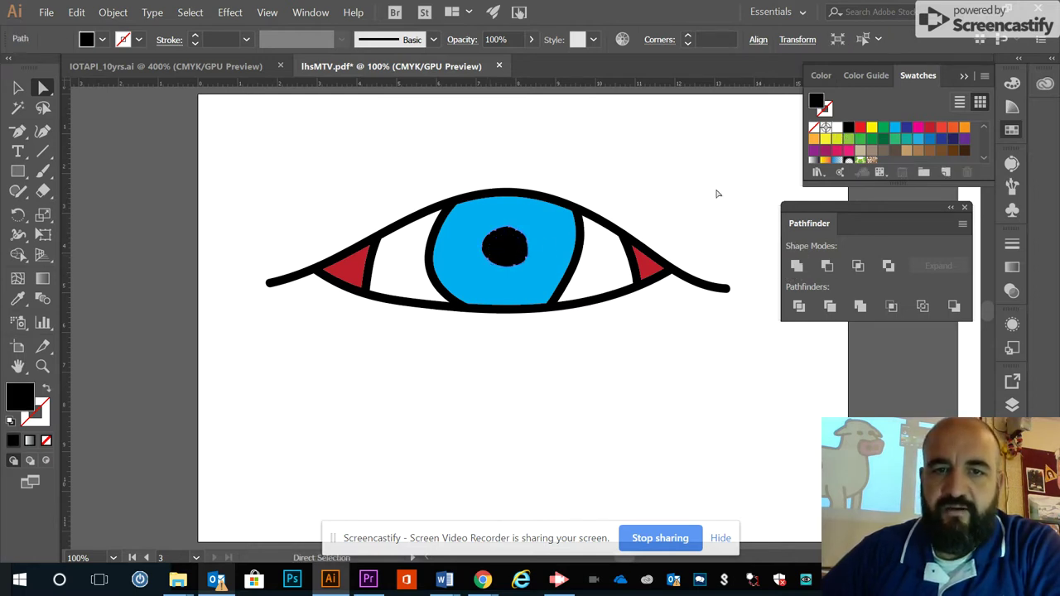
pyautogui.click(554, 175)
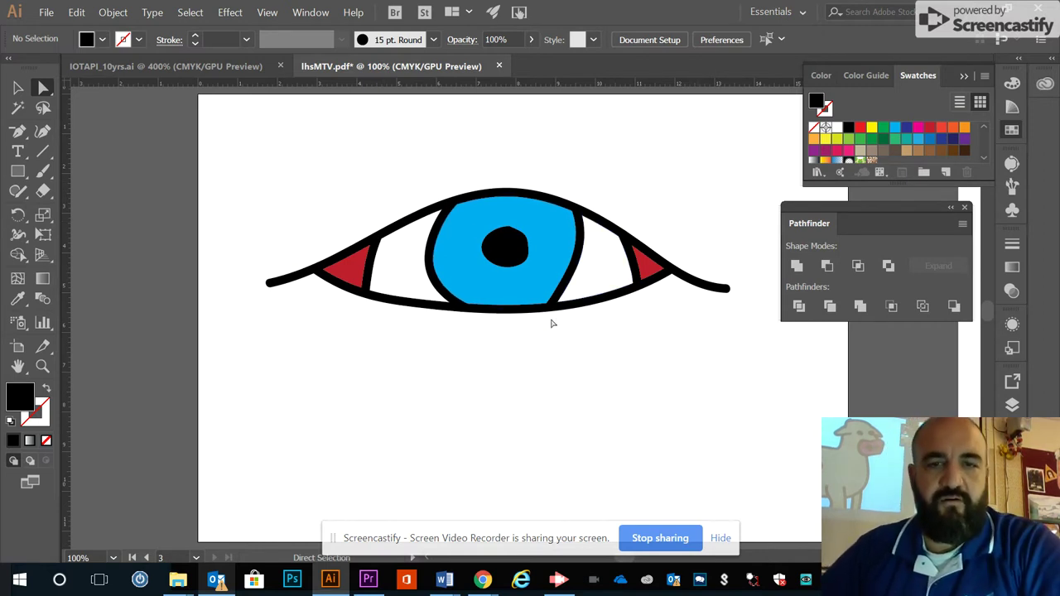
pyautogui.click(621, 298)
pyautogui.moveTo(491, 312); pyautogui.dragTo(492, 327)
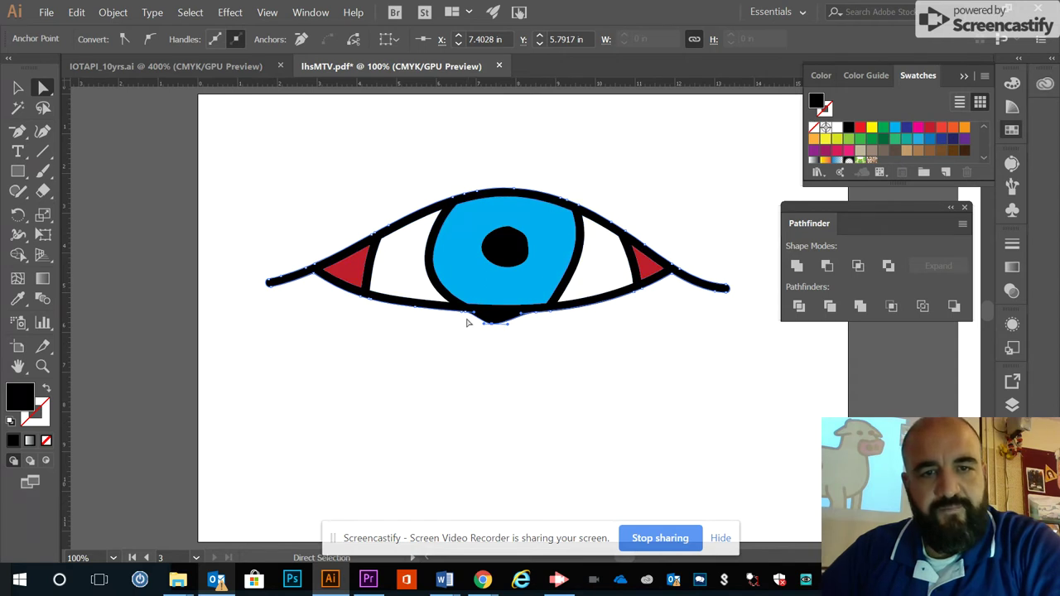
pyautogui.moveTo(473, 312); pyautogui.dragTo(464, 318)
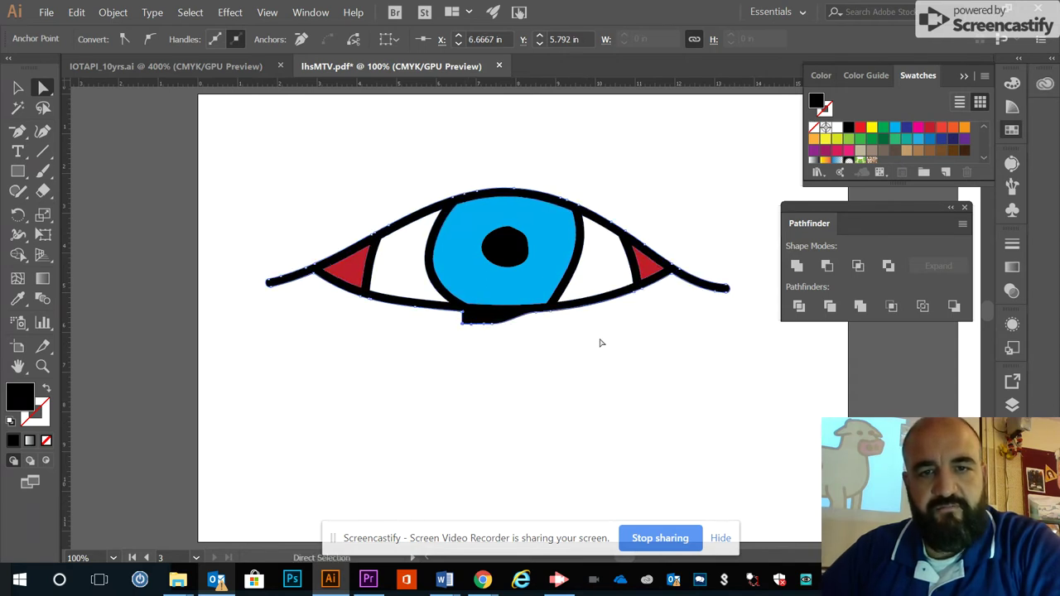
pyautogui.hotkey('ctrl', 'z')
pyautogui.hotkey('ctrl', 'z')
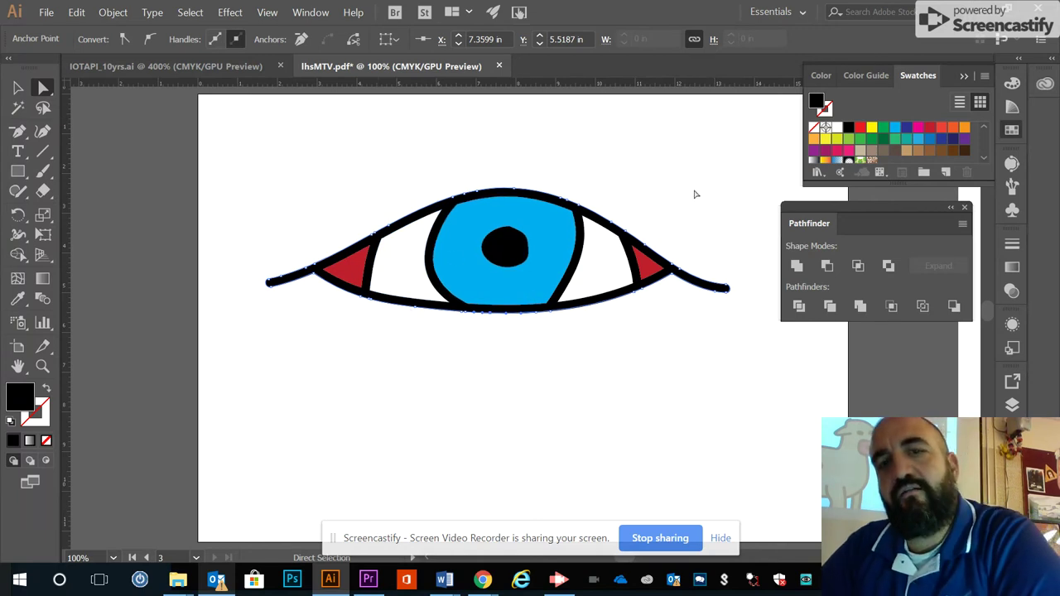
pyautogui.click(722, 242)
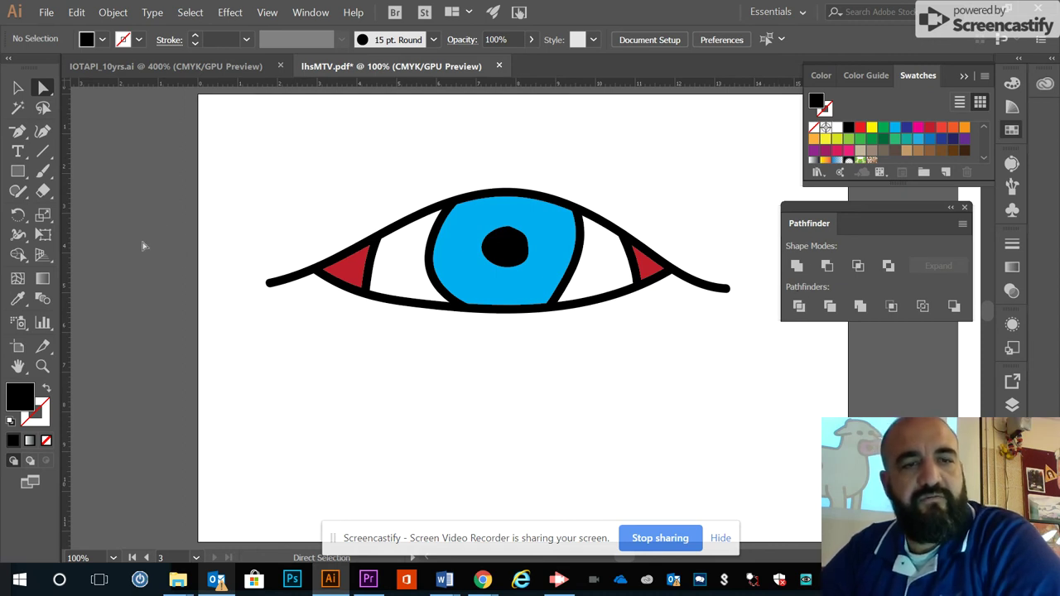
pyautogui.click(18, 88)
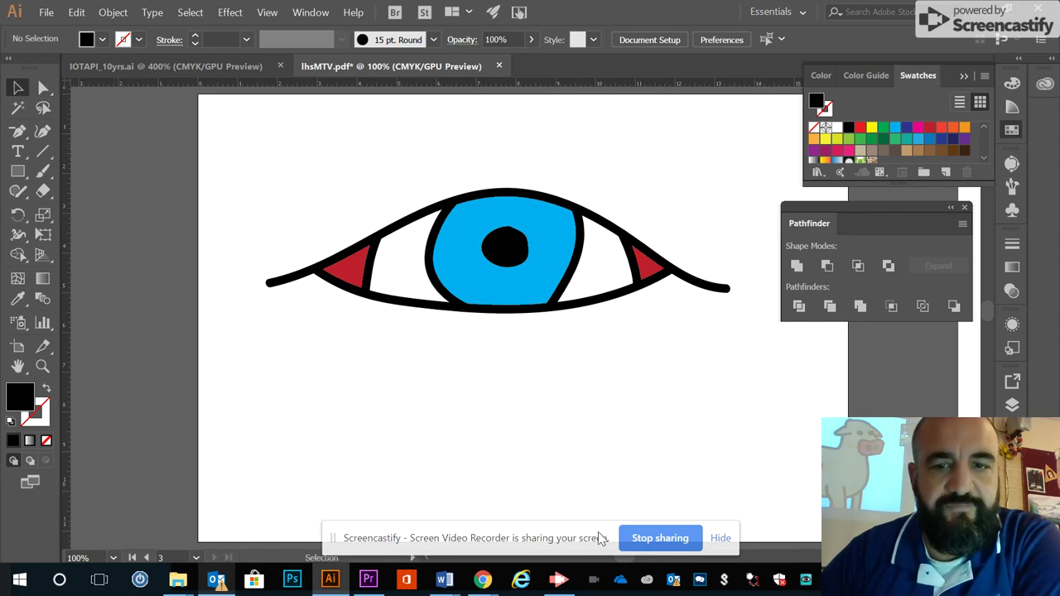